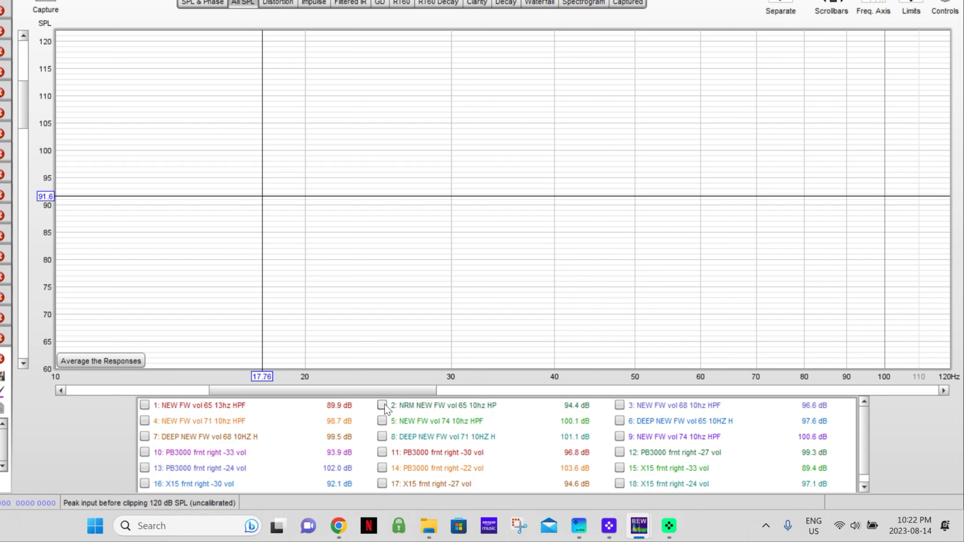
# Plot the NEW FW vol 65, 68, 71 and 74 10hz HPF curves together for comparison.
pyautogui.click(382, 405)
pyautogui.click(620, 405)
pyautogui.click(144, 420)
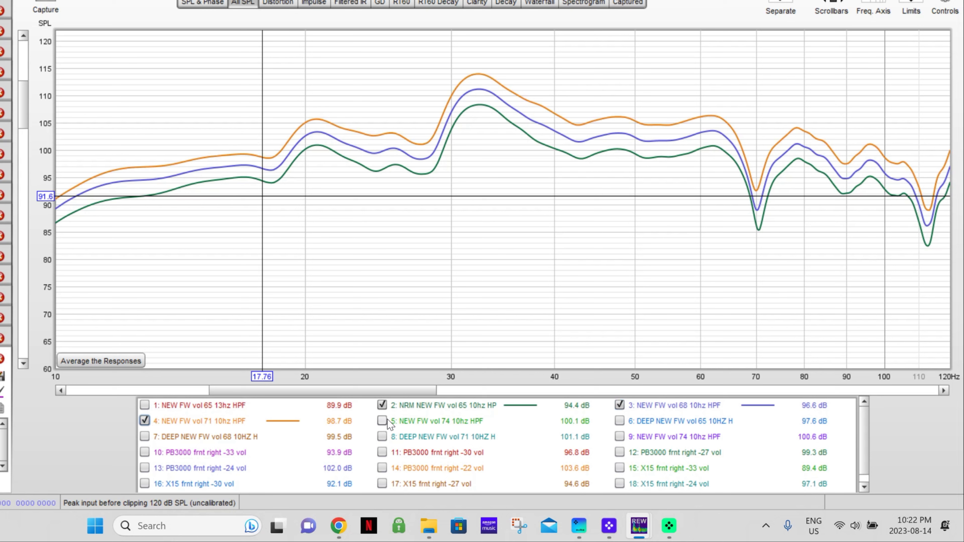
pyautogui.click(382, 420)
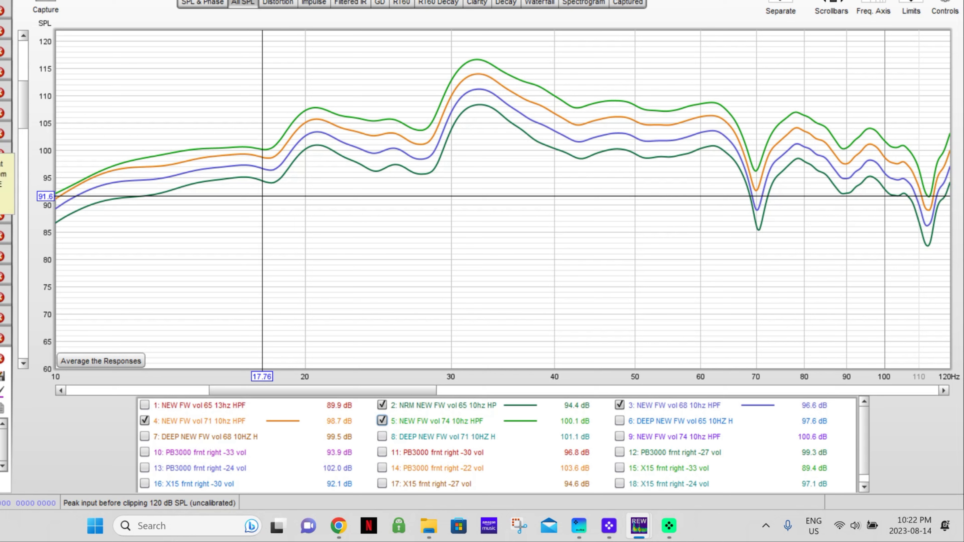
pyautogui.click(6, 141)
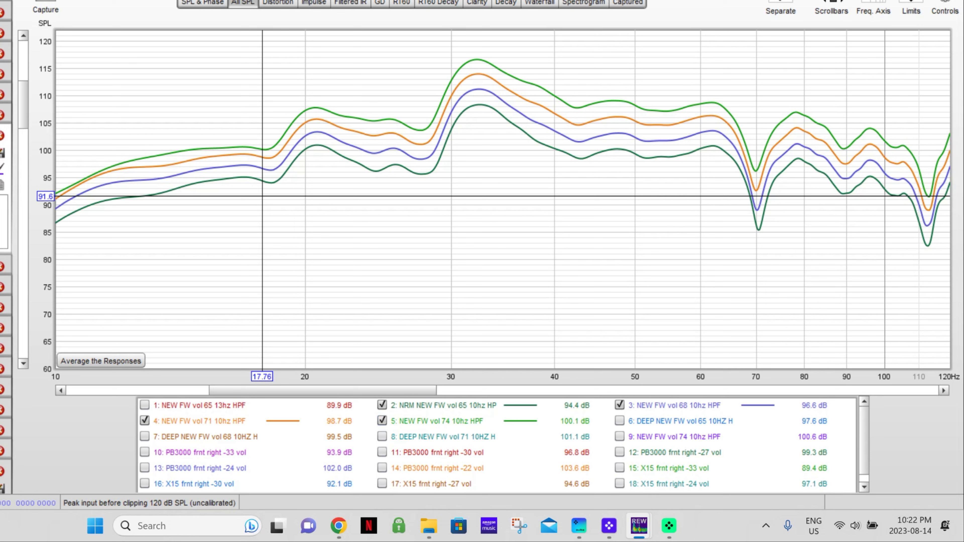
# Hide vol 74, read levels near 11 Hz, then hide vol 65 and 68, keeping vol 71.
pyautogui.click(381, 421)
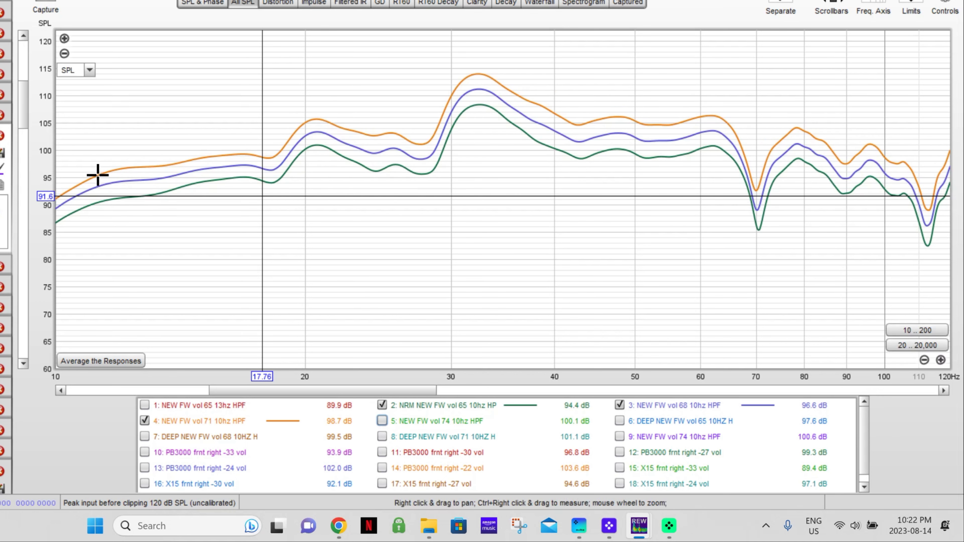
pyautogui.click(95, 175)
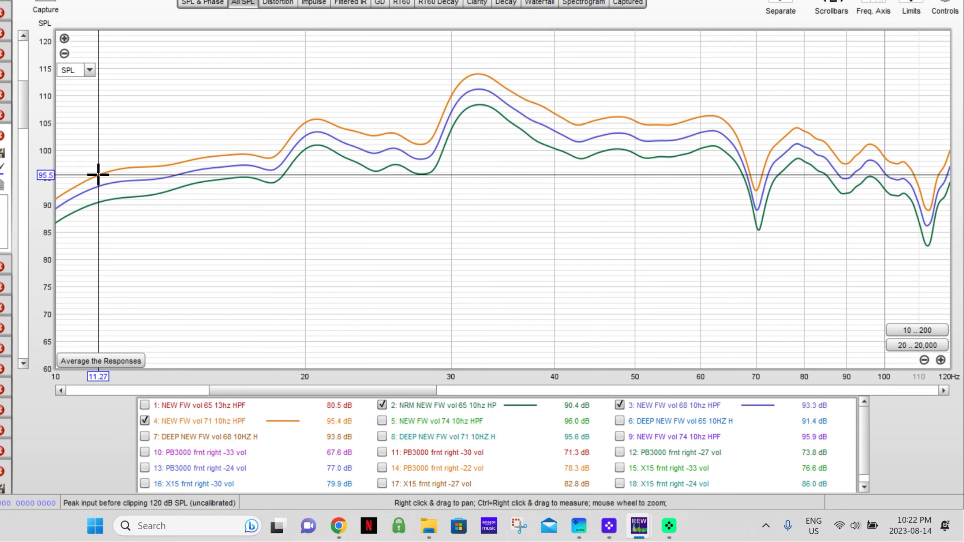
pyautogui.click(95, 177)
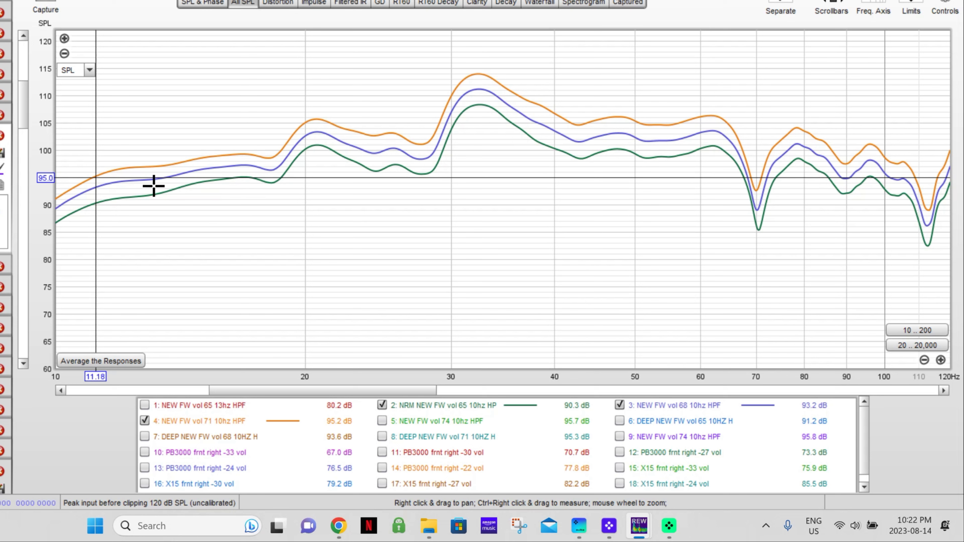
pyautogui.click(94, 176)
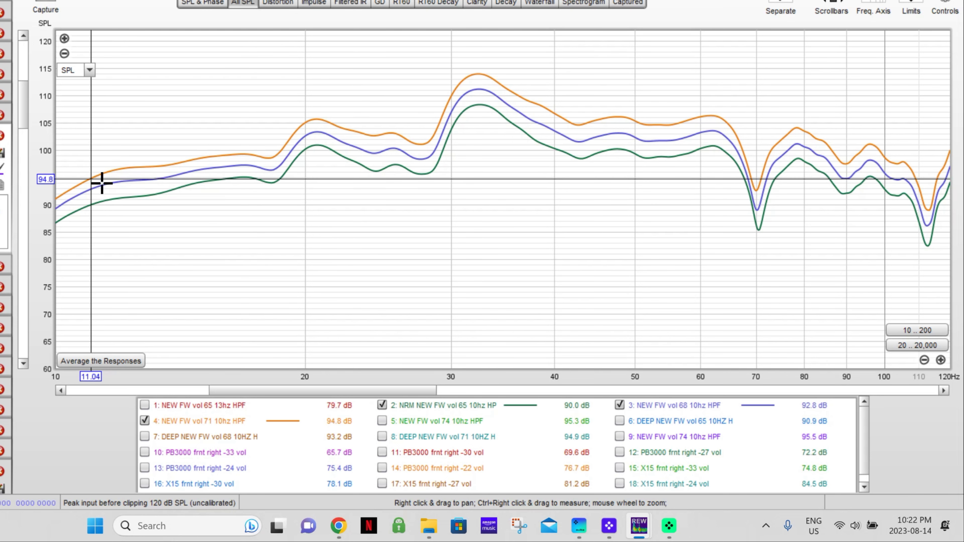
pyautogui.click(382, 406)
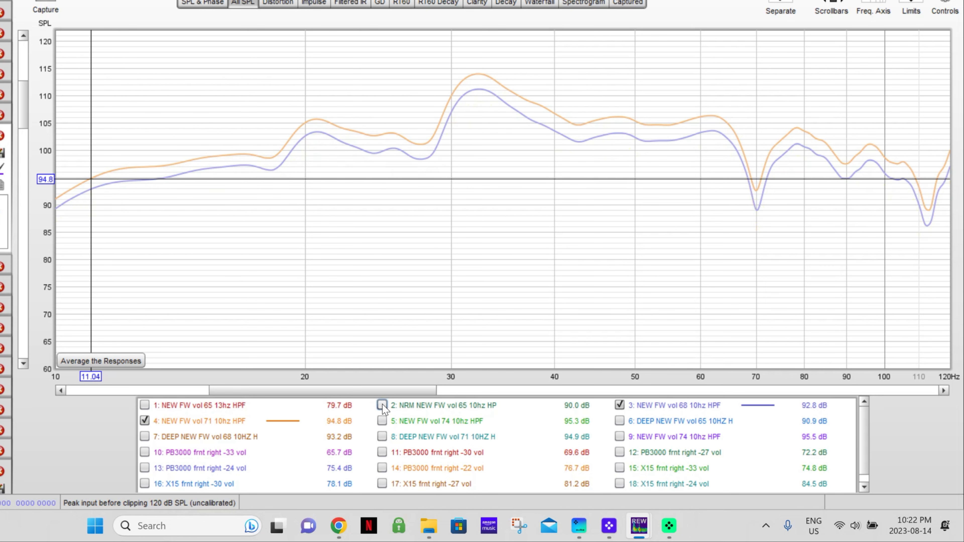
pyautogui.click(620, 405)
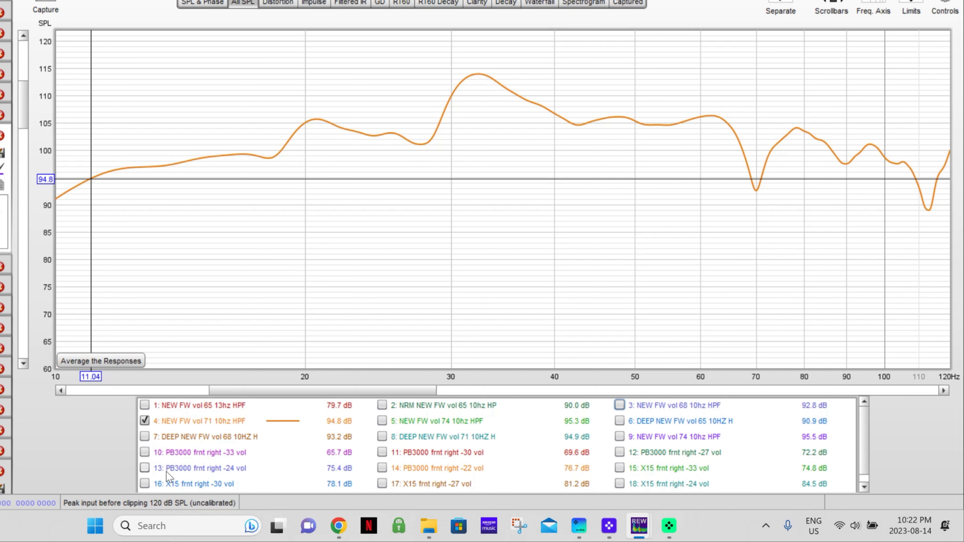
# Plot the PB3000 frnt right -33, -30, -27 and -24 vol curves.
pyautogui.click(144, 453)
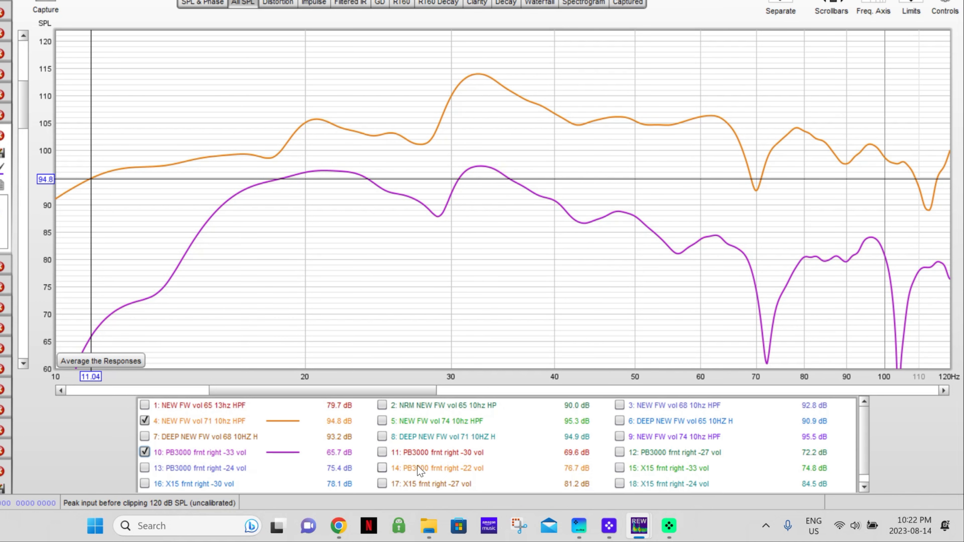
pyautogui.click(382, 452)
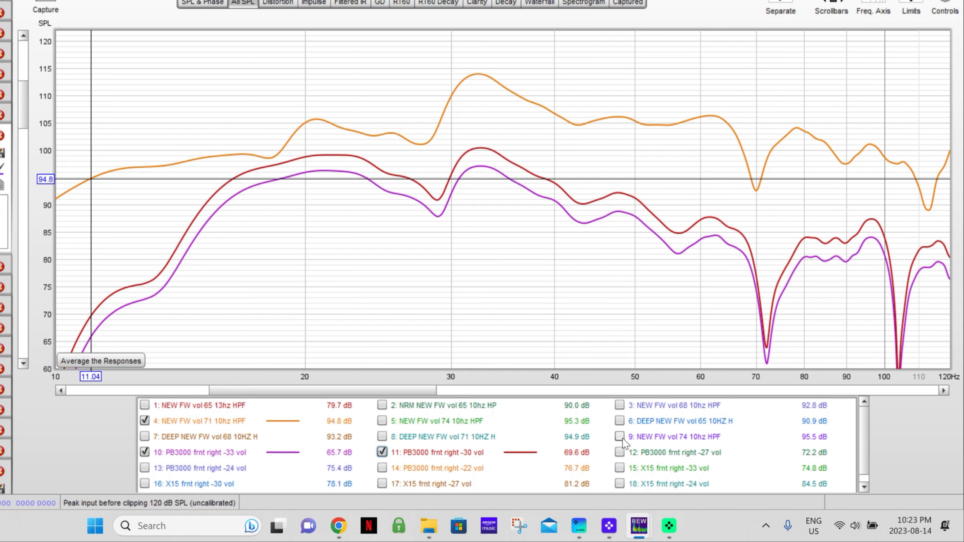
pyautogui.click(621, 452)
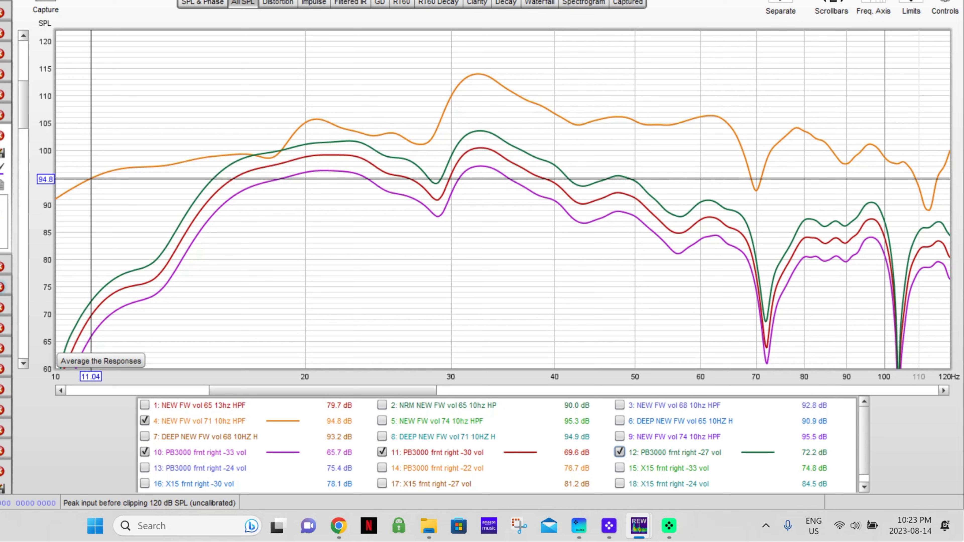
pyautogui.click(3, 197)
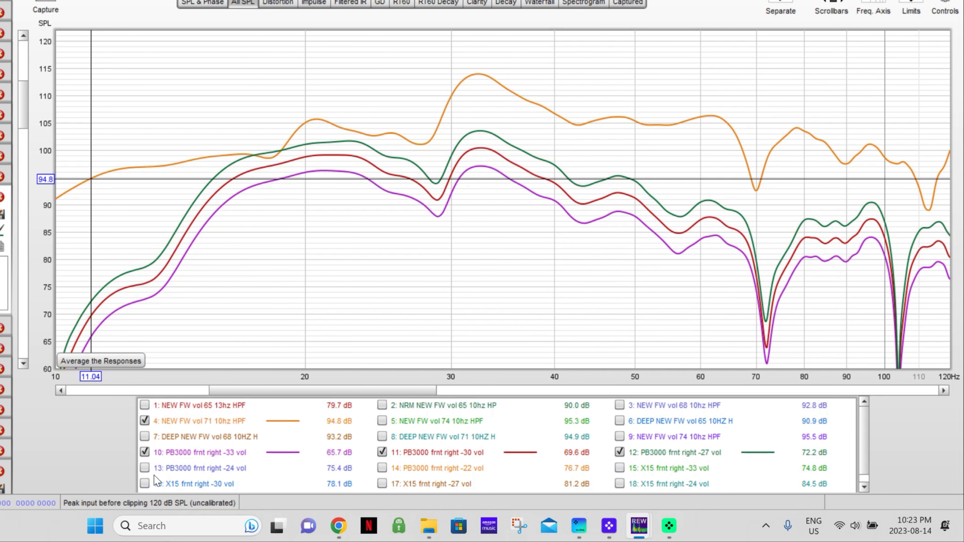
pyautogui.click(145, 467)
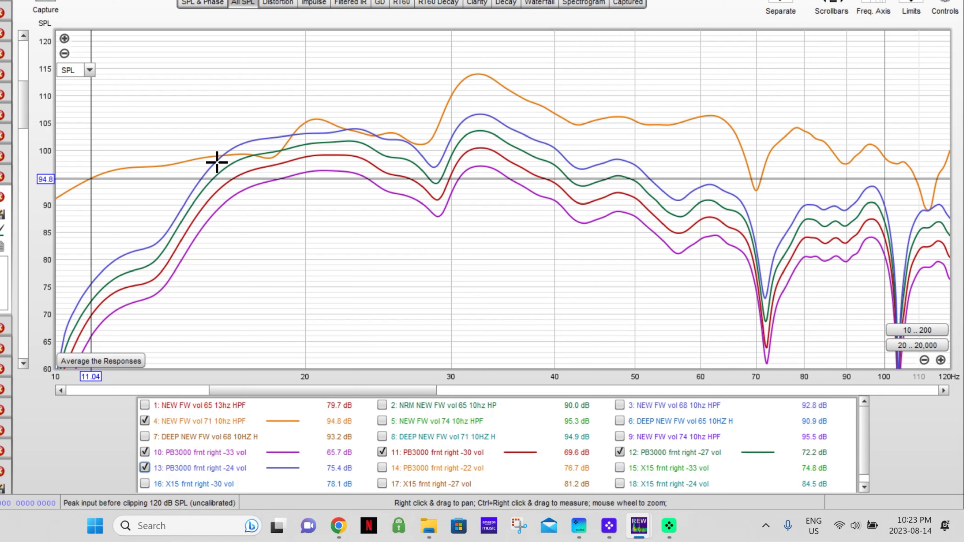
# Read levels near 15.6 Hz, then hide the -24, -30 and -33 curves, keeping -27.
pyautogui.click(216, 159)
pyautogui.click(216, 162)
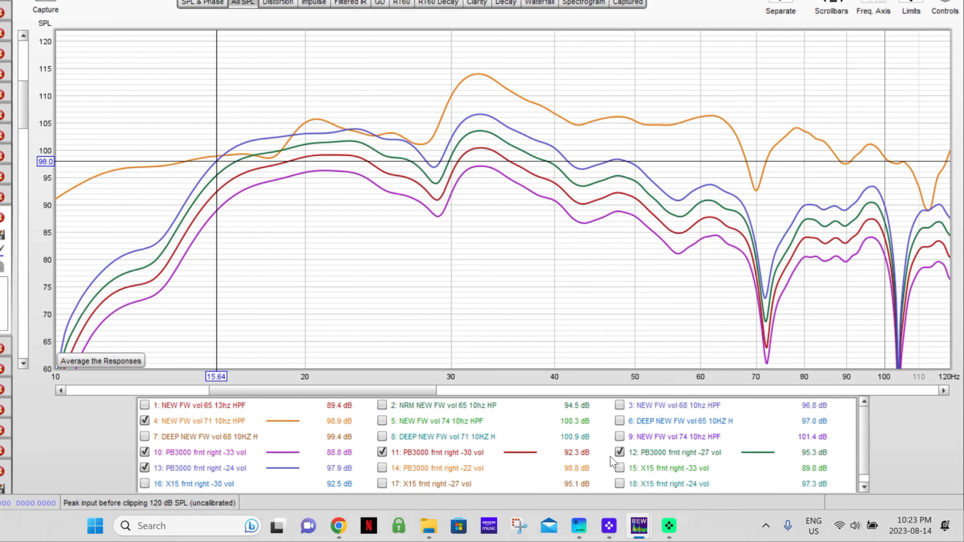
pyautogui.click(144, 469)
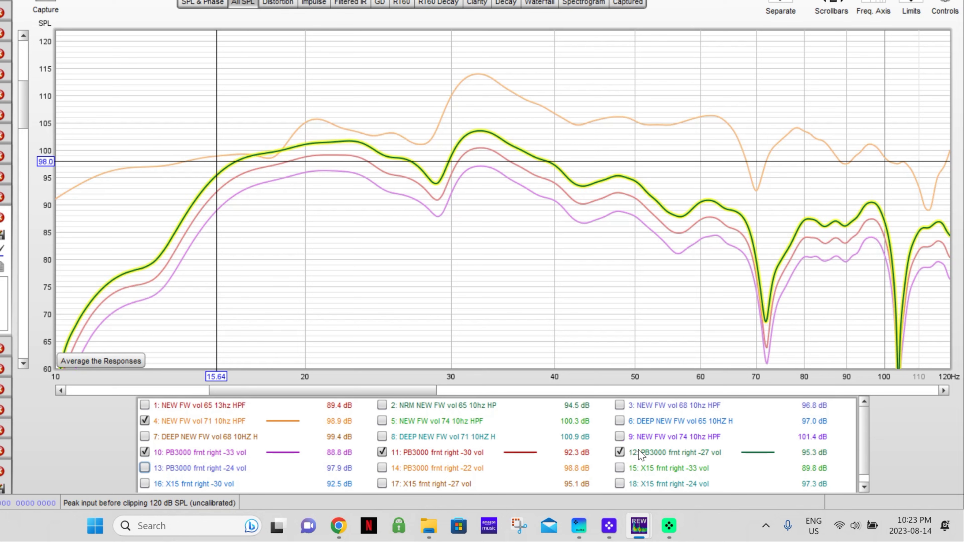
pyautogui.click(381, 453)
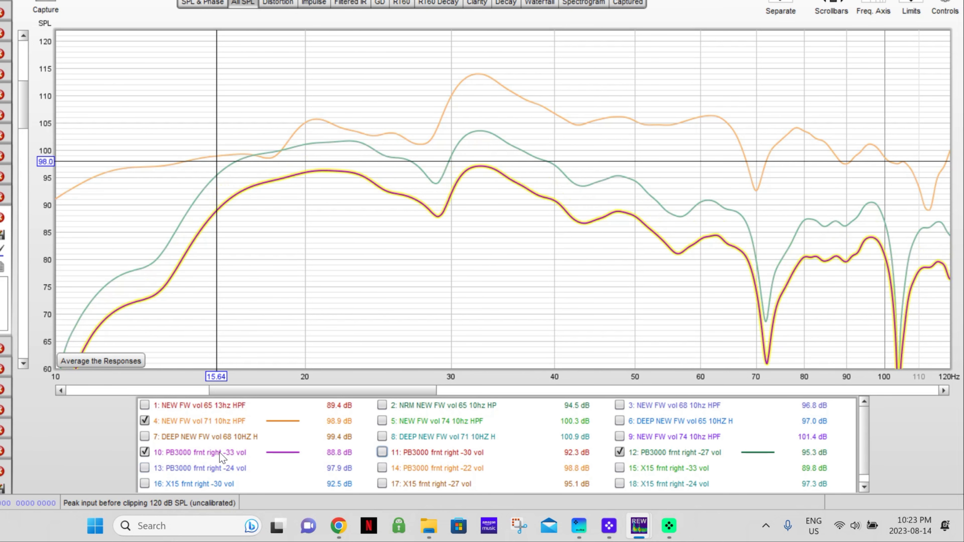
pyautogui.click(145, 452)
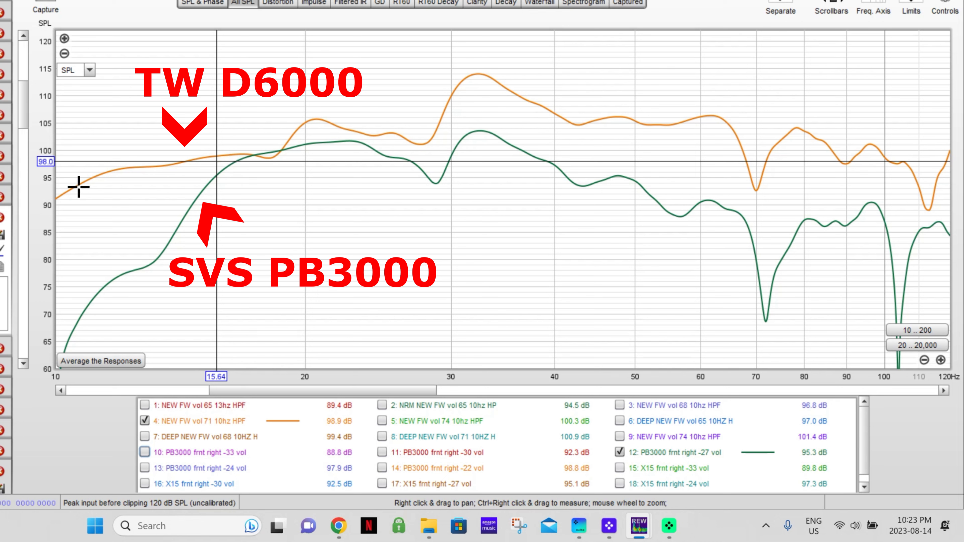
# Read the levels at 10 Hz and the D6000 and PB3000 levels near 11.7 Hz.
pyautogui.click(57, 198)
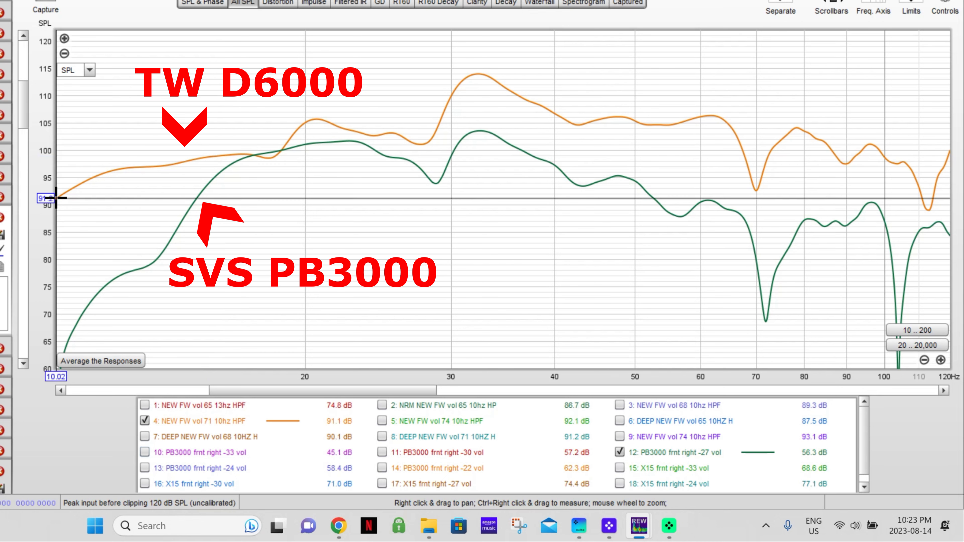
pyautogui.click(59, 197)
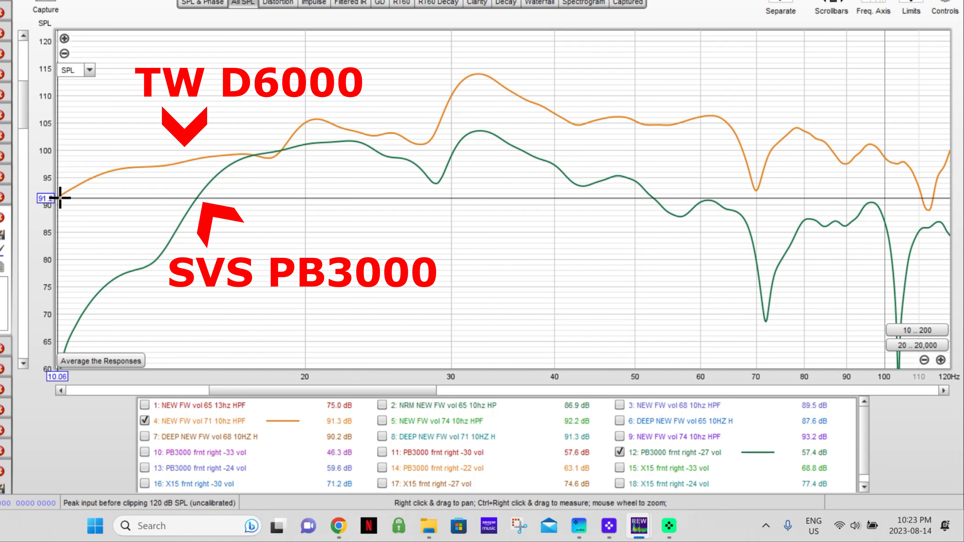
pyautogui.click(119, 169)
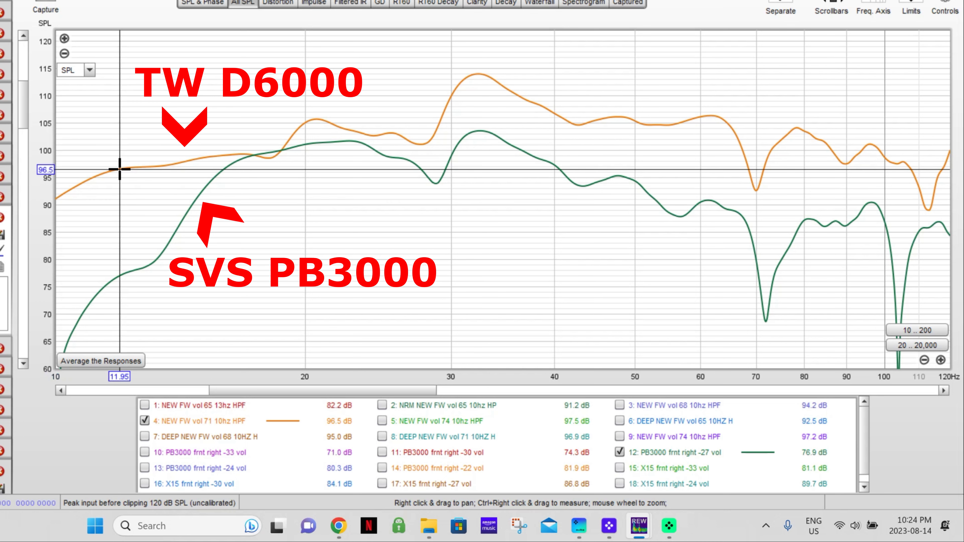
pyautogui.click(113, 170)
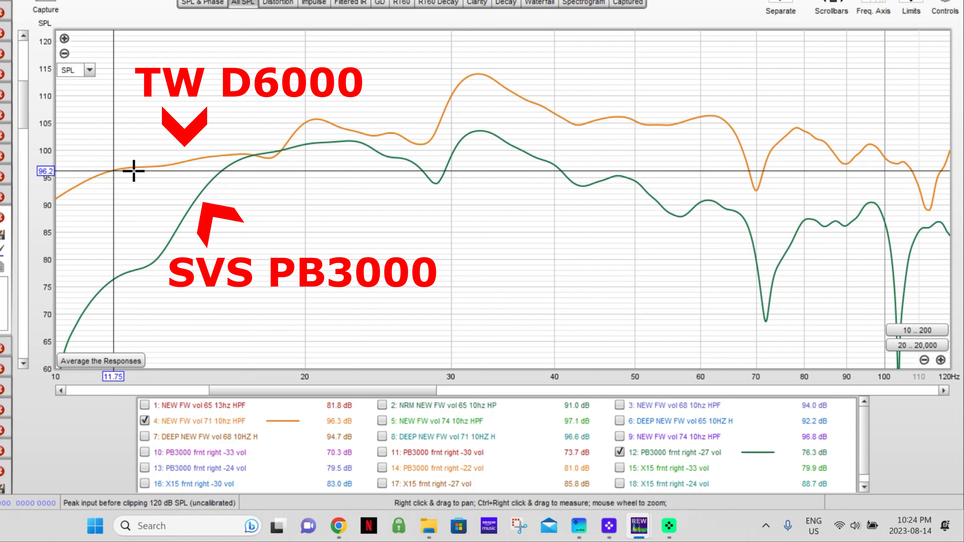
pyautogui.click(112, 169)
pyautogui.click(111, 281)
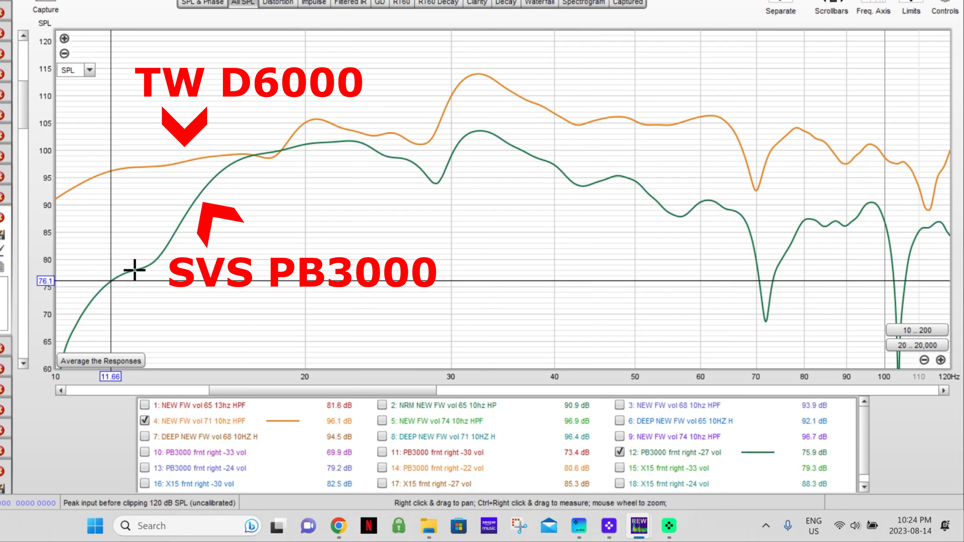
# Read the curve levels at about 16.4 Hz and the PB3000 level near 15.2 Hz.
pyautogui.click(234, 162)
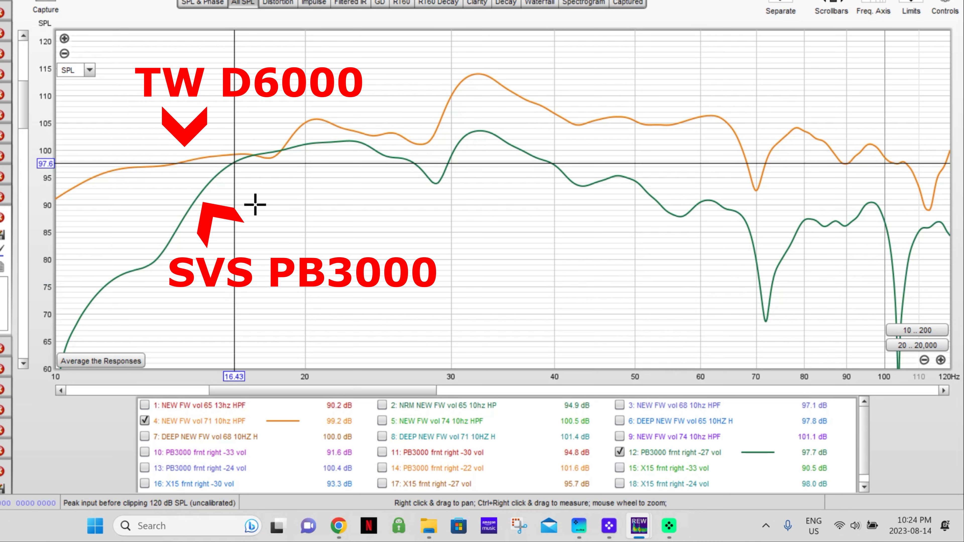
pyautogui.click(213, 177)
pyautogui.click(210, 180)
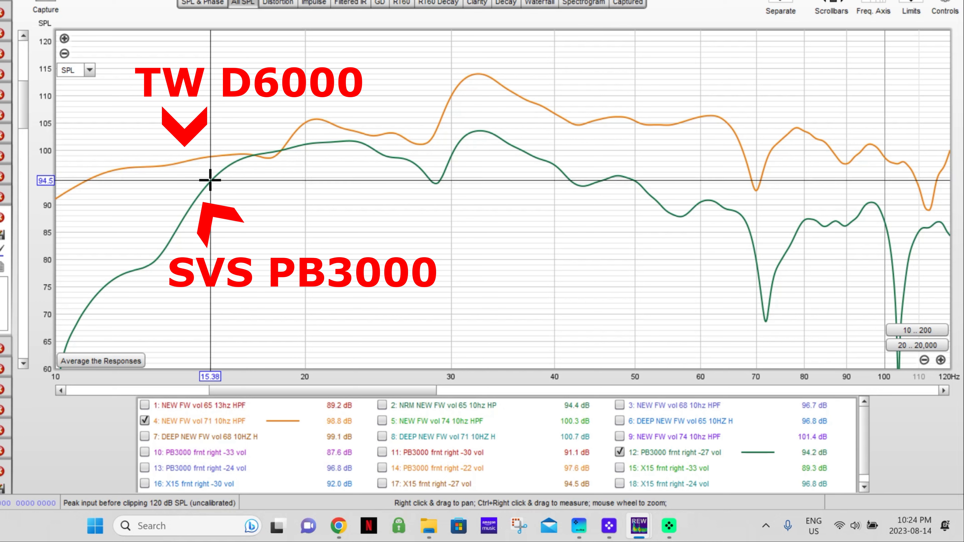
pyautogui.click(206, 185)
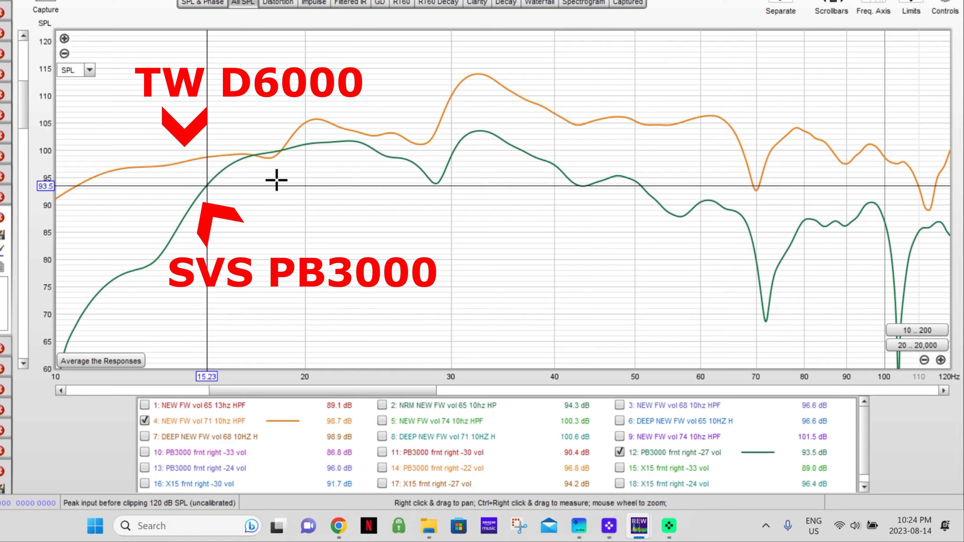
# Read the crossing level at 18.2 Hz, then the orange curve near 62 Hz.
pyautogui.click(271, 159)
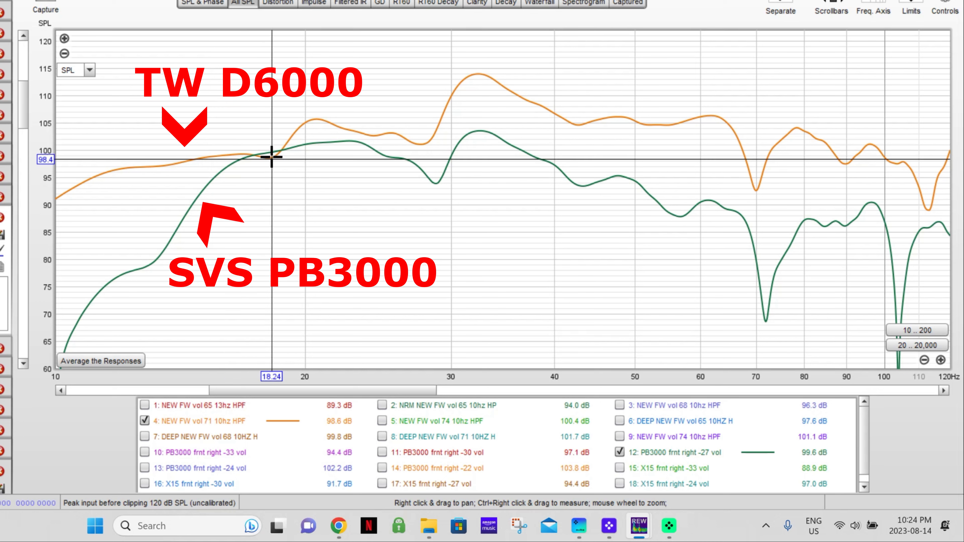
pyautogui.click(271, 157)
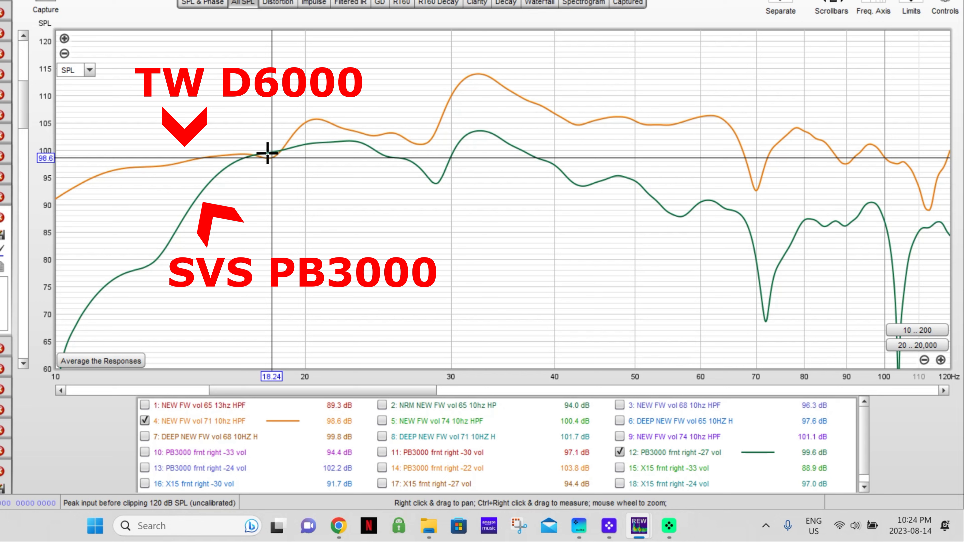
pyautogui.click(268, 152)
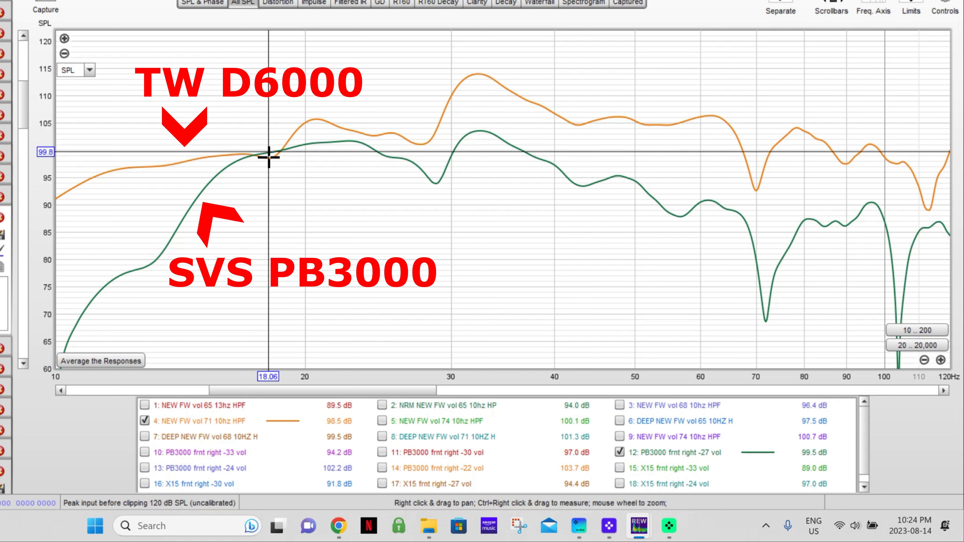
pyautogui.click(271, 159)
pyautogui.click(270, 153)
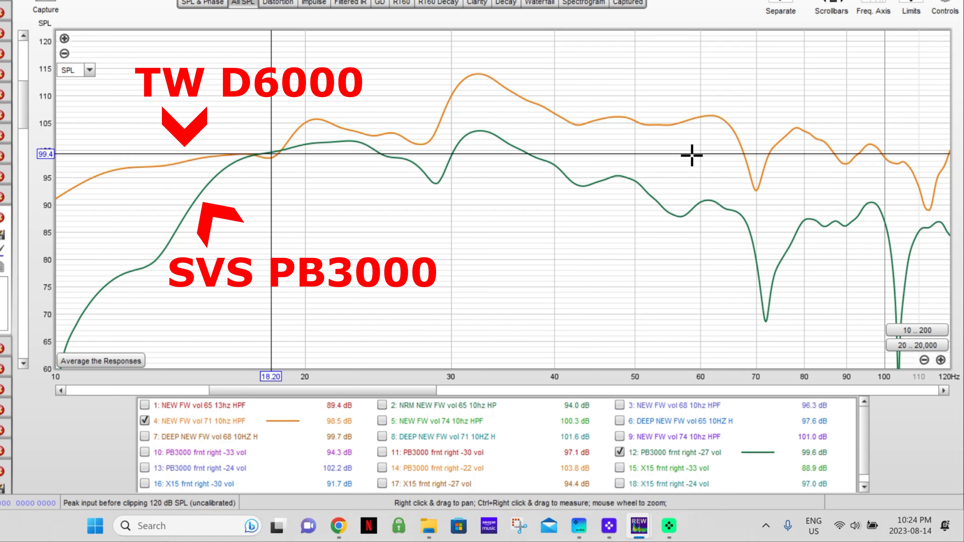
pyautogui.click(712, 114)
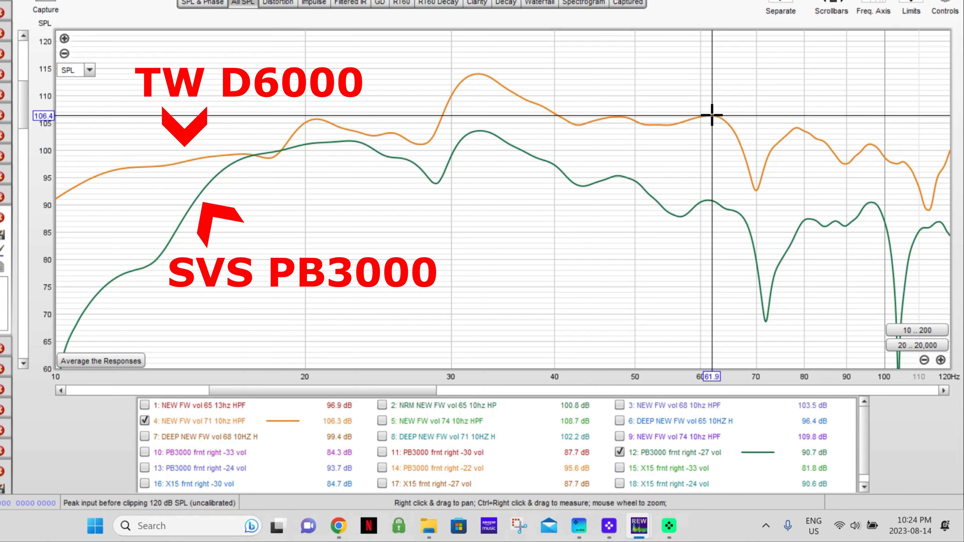
# Read both curves at 62 Hz and at the 32 Hz peak (114.1 vs 103.4 dB).
pyautogui.click(712, 200)
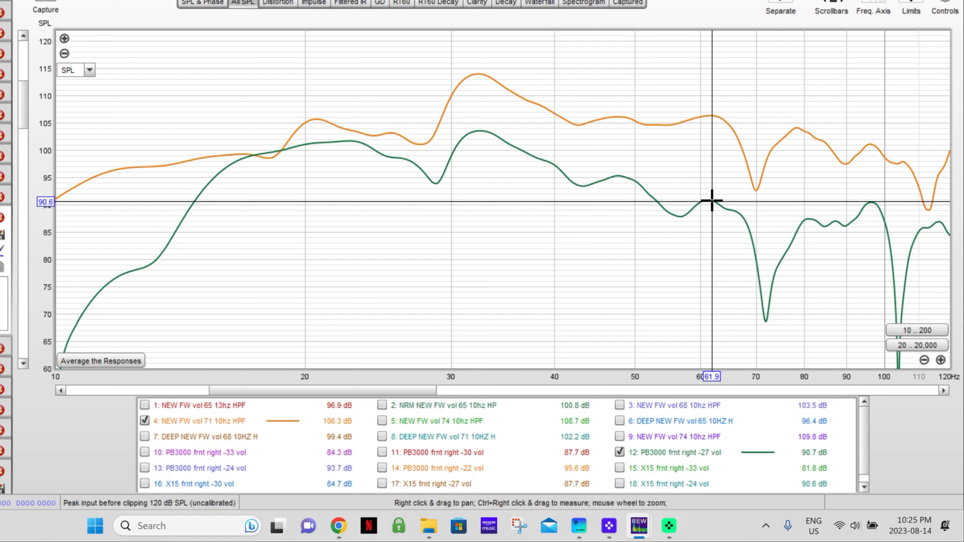
pyautogui.click(713, 116)
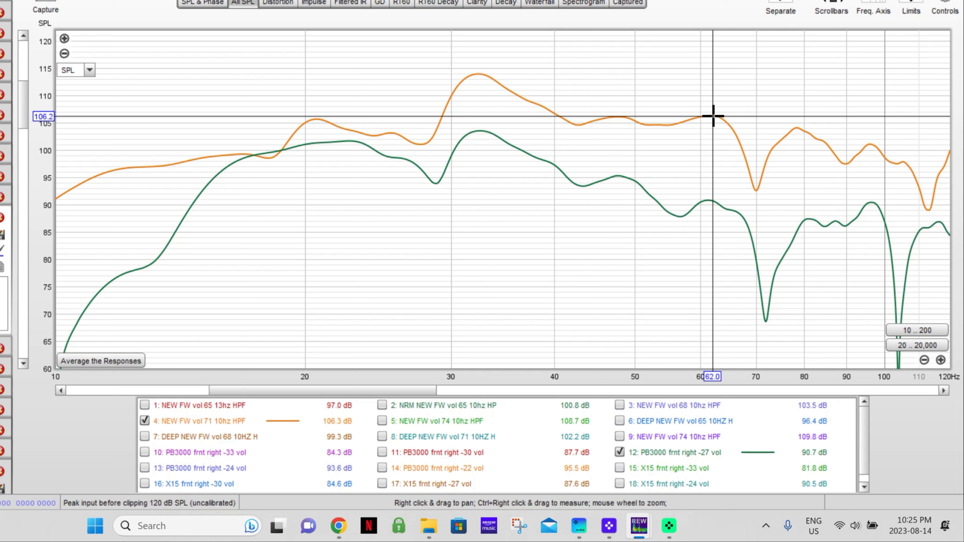
pyautogui.click(475, 73)
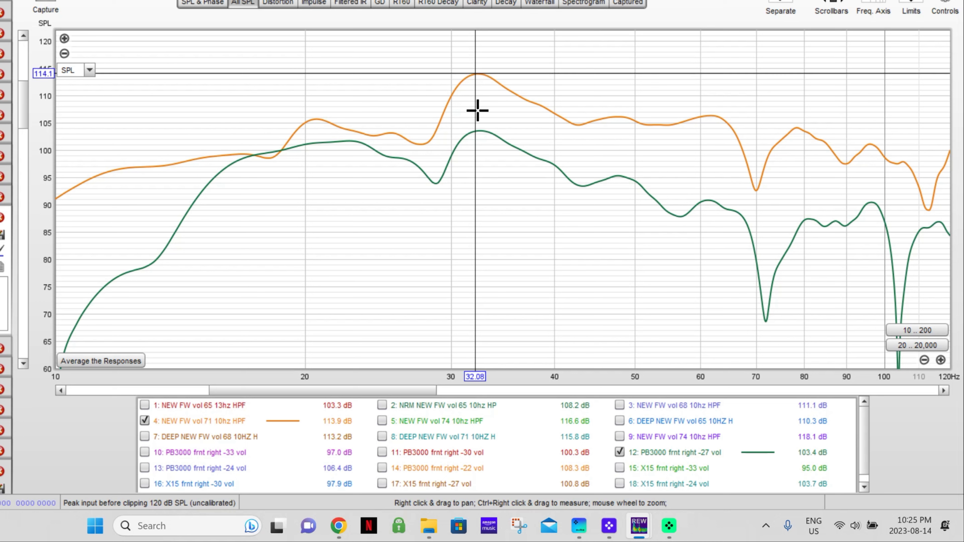
pyautogui.click(476, 132)
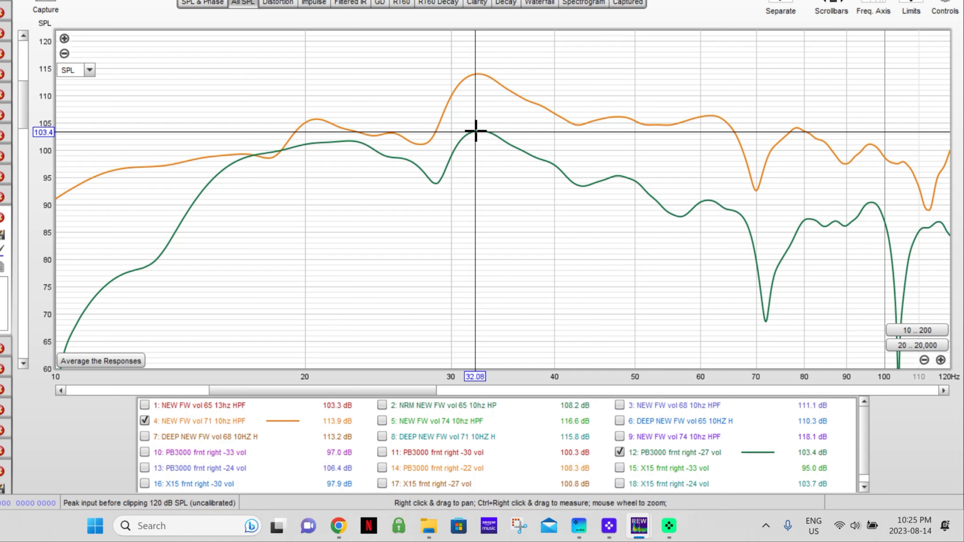
# Read both curves at 20 Hz: about 105 dB versus 101.1 dB.
pyautogui.click(305, 123)
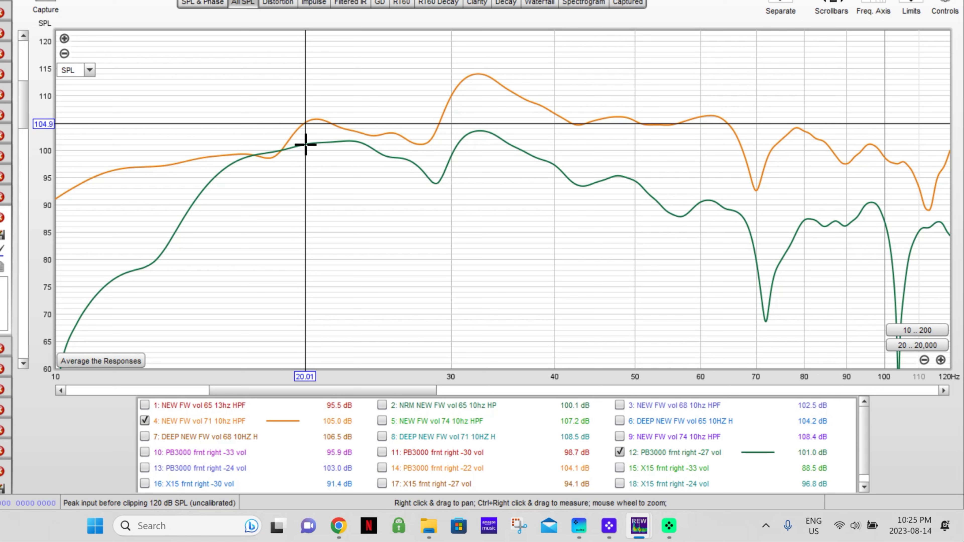
pyautogui.click(305, 122)
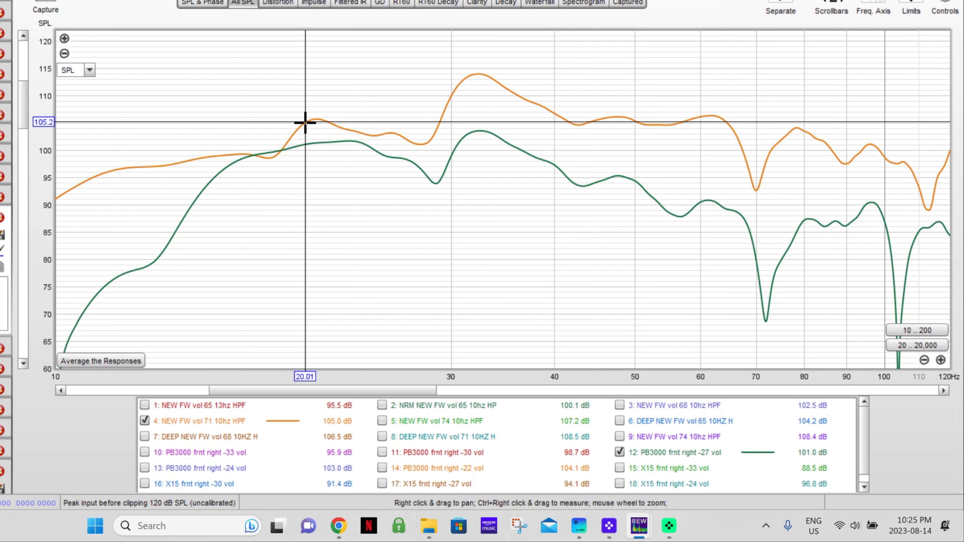
pyautogui.click(305, 145)
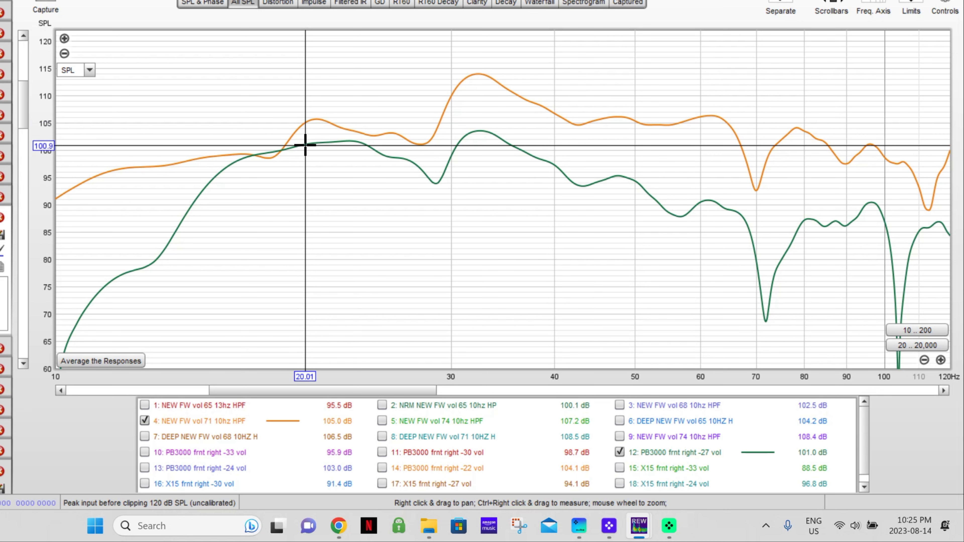
pyautogui.click(305, 122)
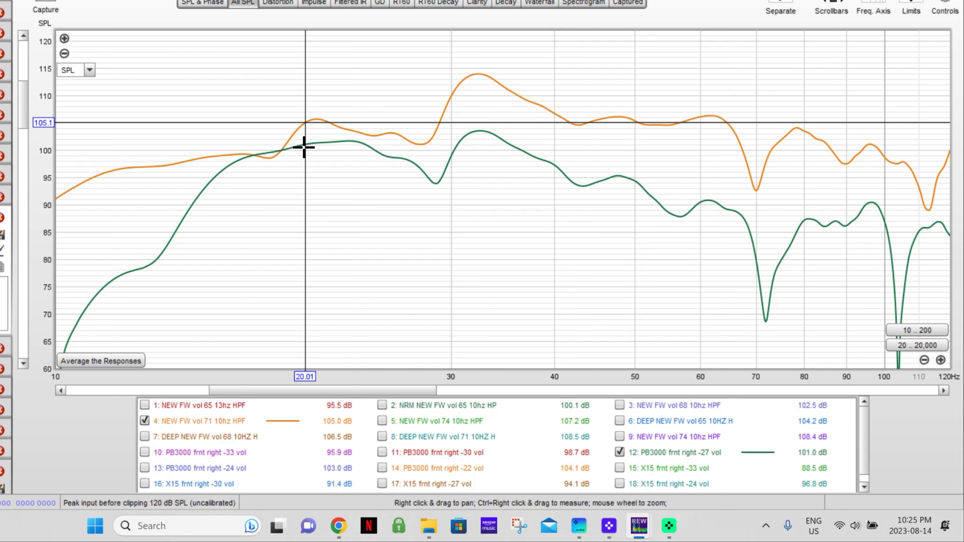
# Recheck the orange level at 20 Hz, its dips near 70 and 112 Hz, and both 32 Hz peaks.
pyautogui.click(307, 122)
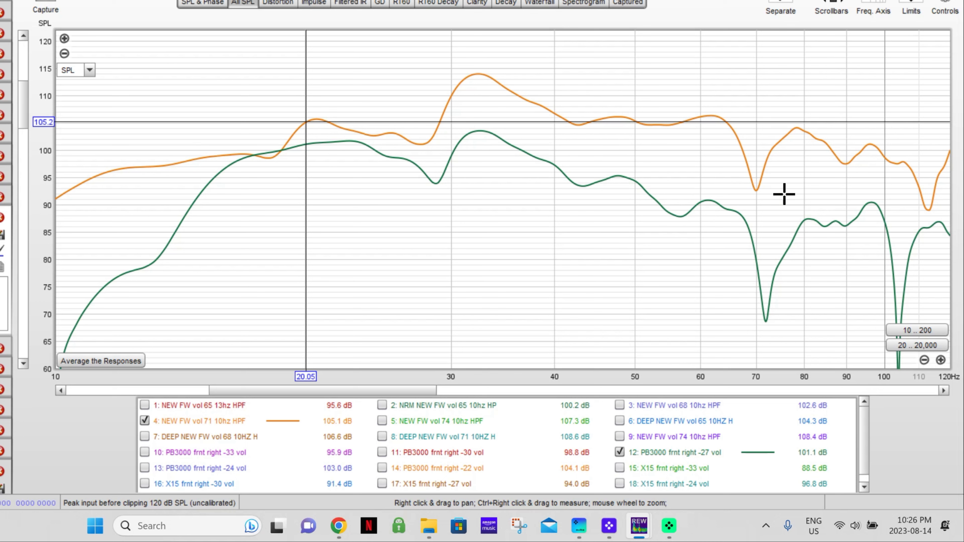
pyautogui.click(757, 191)
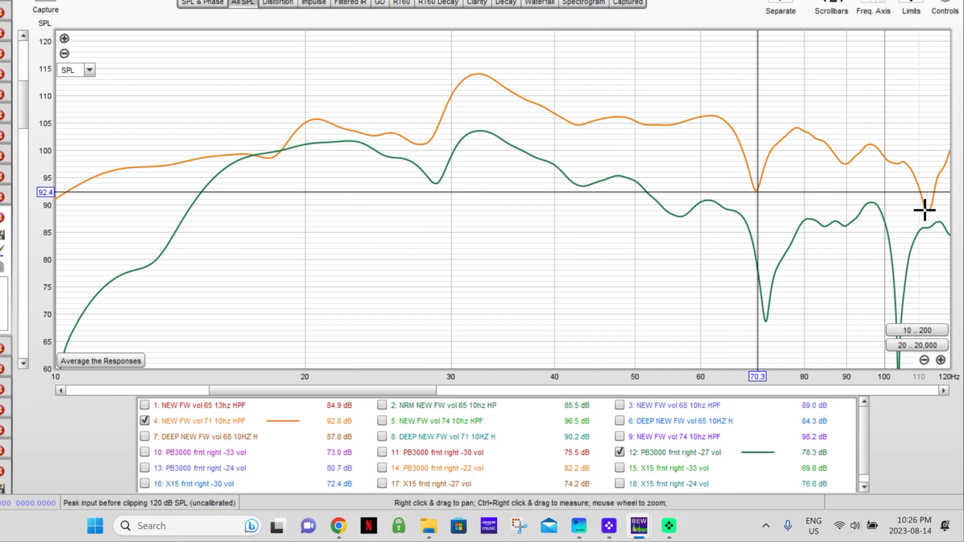
pyautogui.click(925, 210)
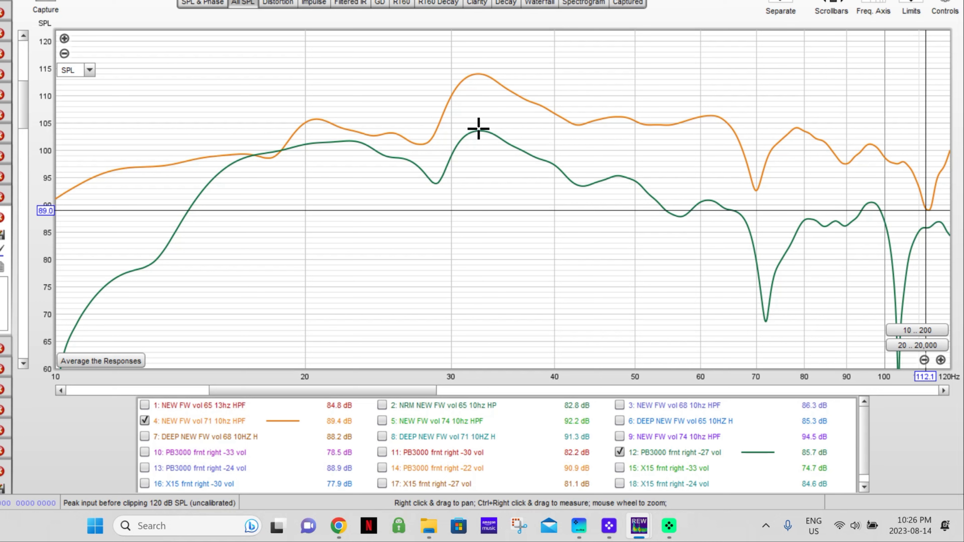
pyautogui.click(476, 131)
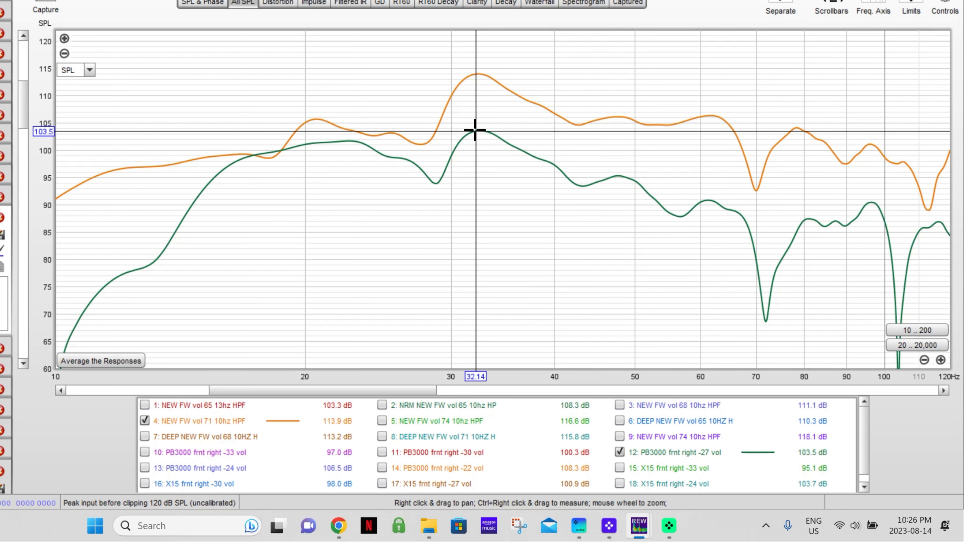
pyautogui.click(475, 74)
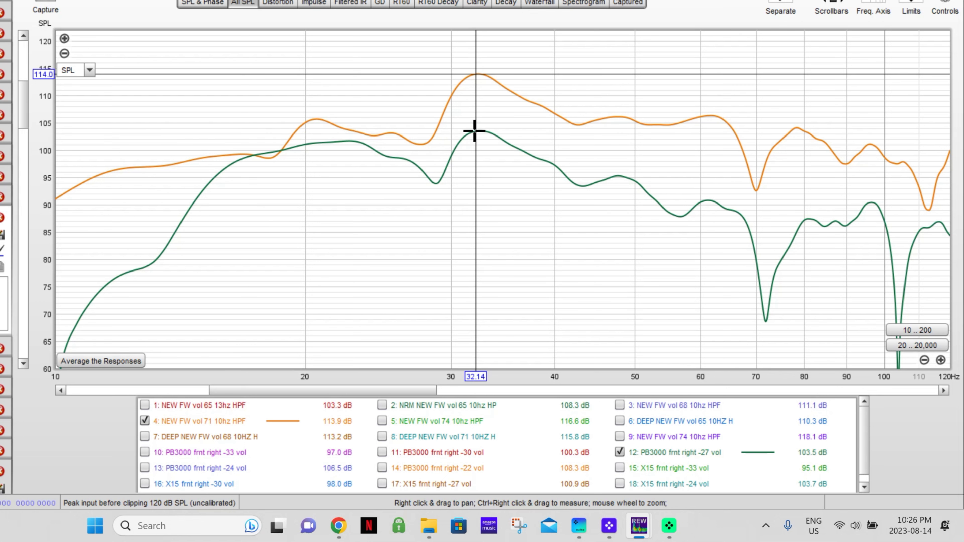
pyautogui.click(475, 133)
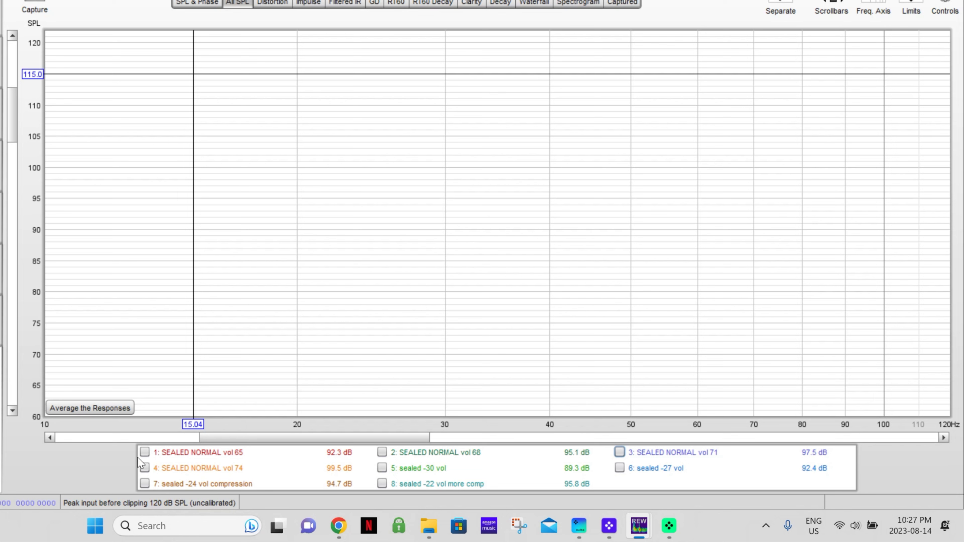
# Show the SEALED NORMAL vol 65–74 curves, then hide all except vol 71.
pyautogui.click(145, 453)
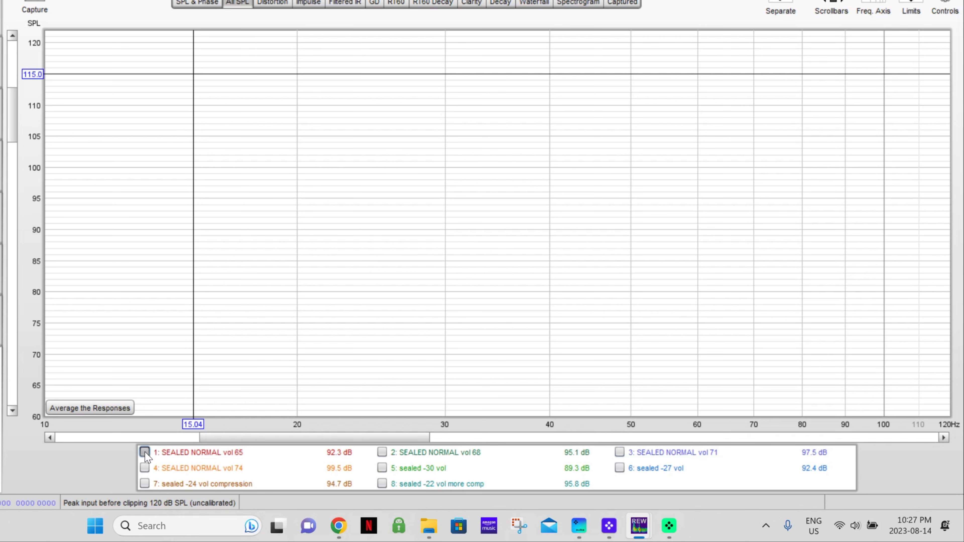
pyautogui.click(381, 453)
pyautogui.click(620, 453)
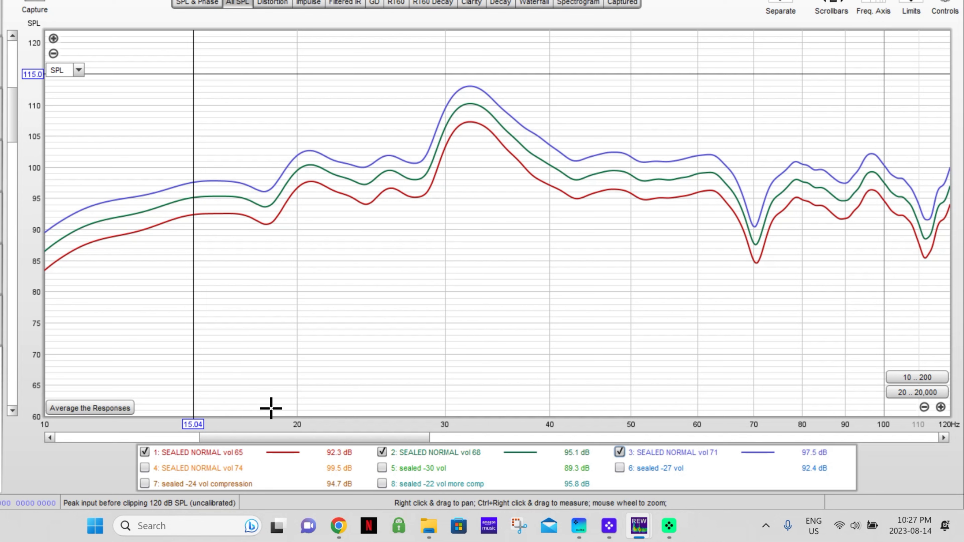
pyautogui.click(144, 468)
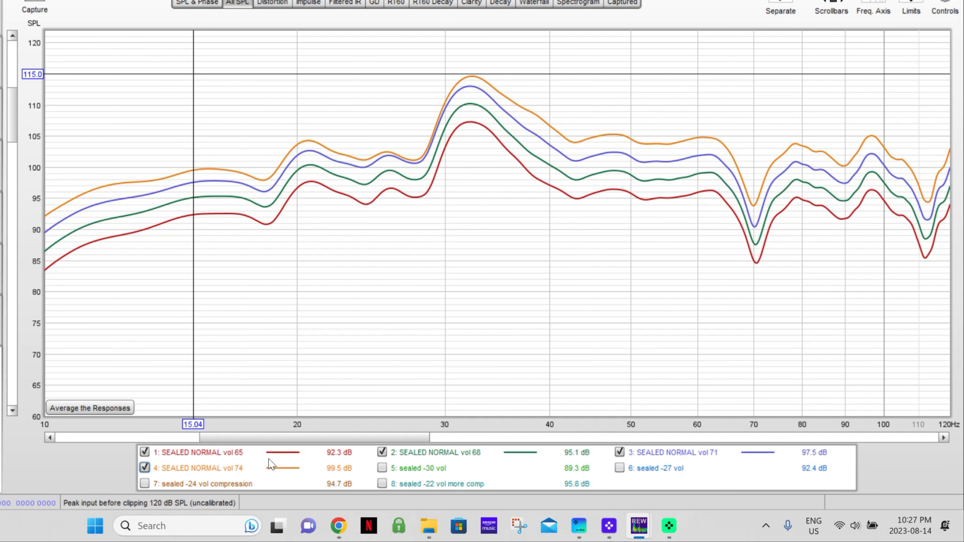
pyautogui.click(145, 468)
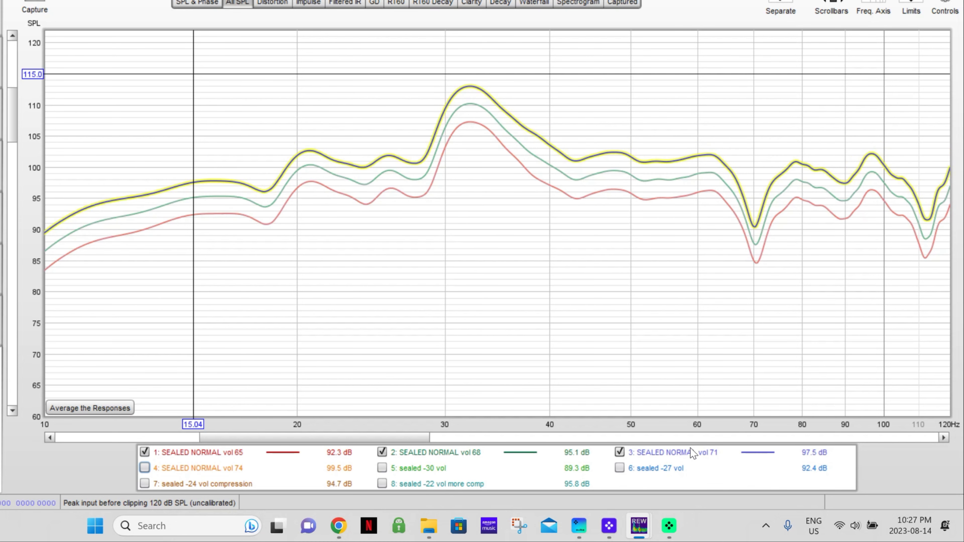
pyautogui.click(382, 452)
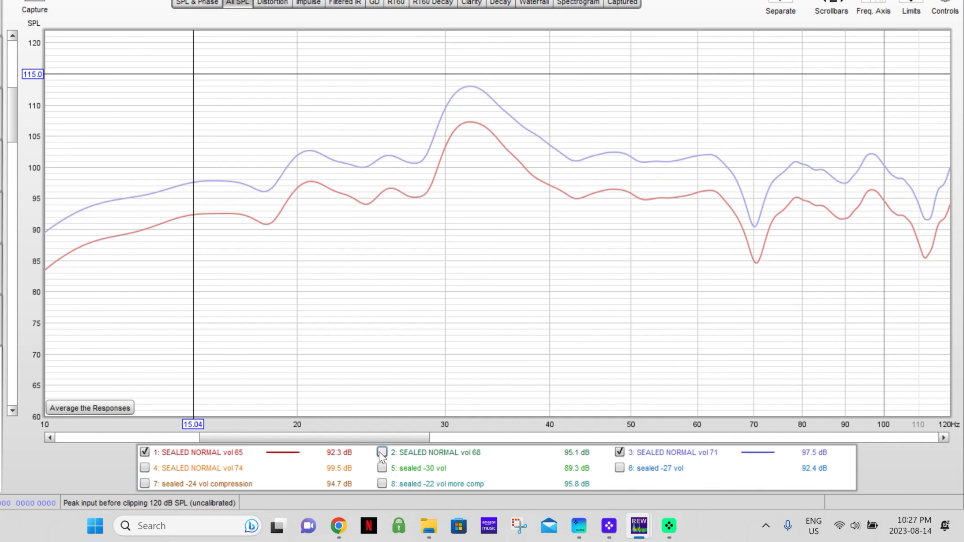
pyautogui.click(145, 453)
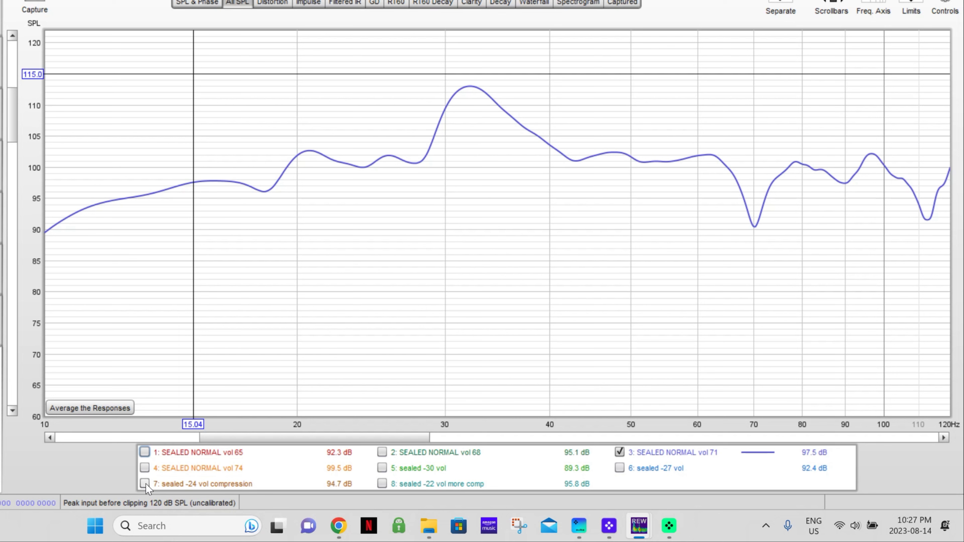
# Show the sealed -30, -27 and -24 compression curves, then hide all except -27.
pyautogui.click(382, 469)
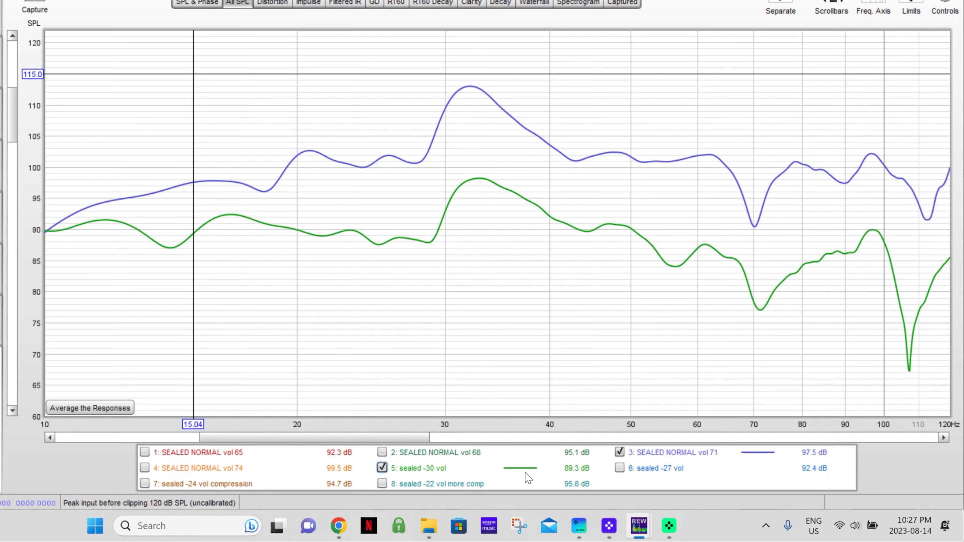
pyautogui.click(625, 468)
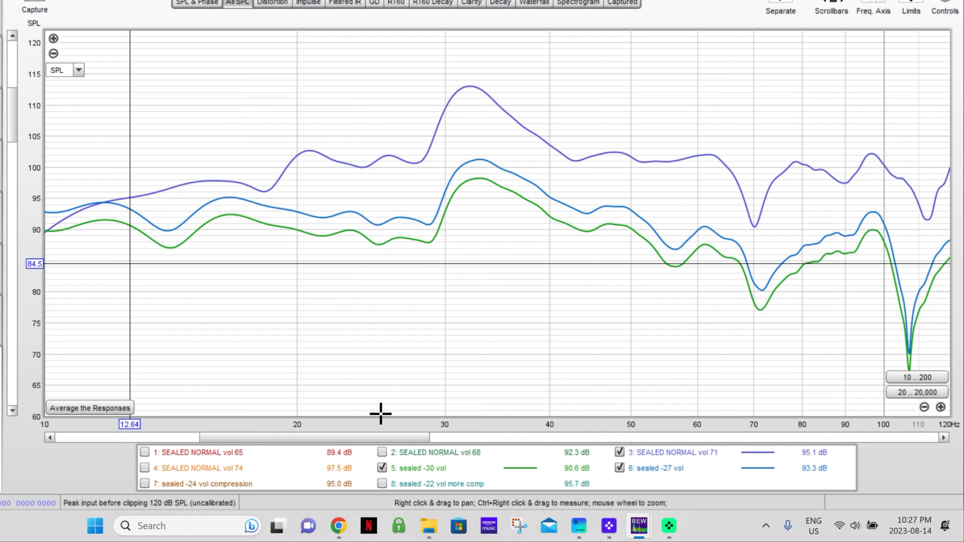
pyautogui.click(145, 484)
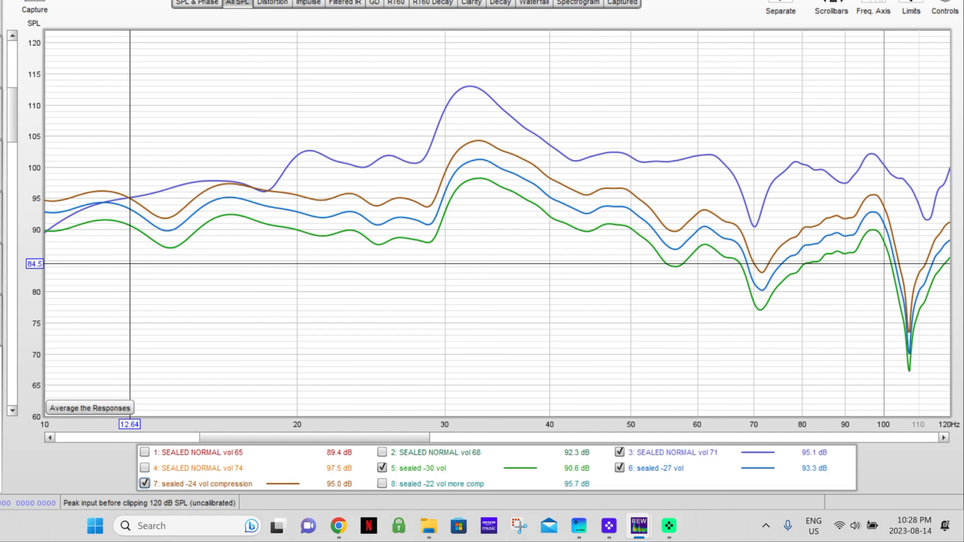
pyautogui.click(144, 484)
pyautogui.click(383, 468)
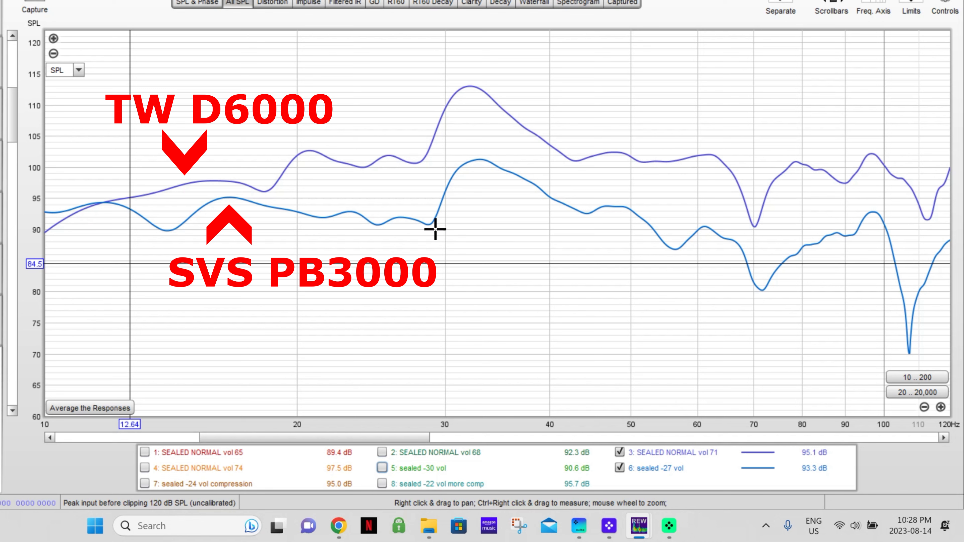
# Read both sealed curves at 10 Hz (89.8 dB) and where they meet near 12 Hz.
pyautogui.click(107, 202)
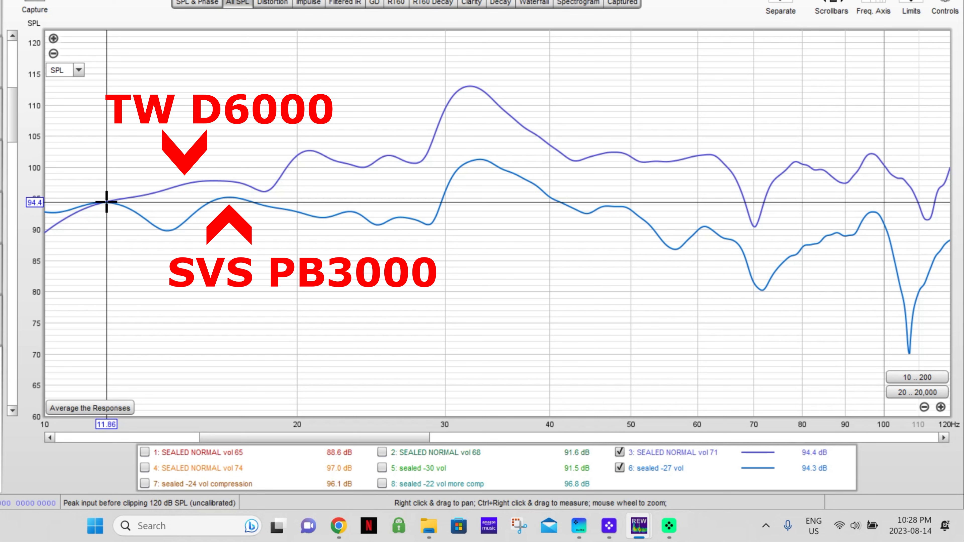
pyautogui.click(48, 212)
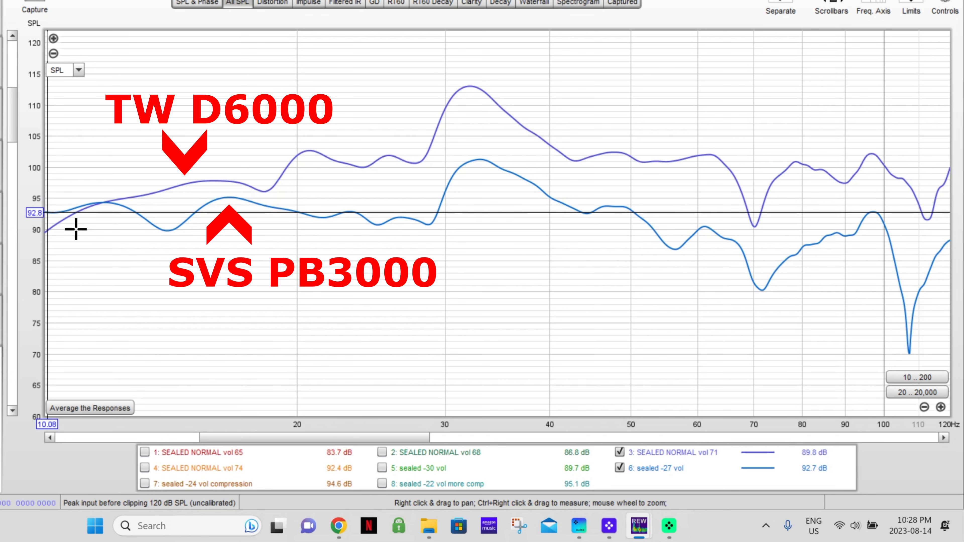
pyautogui.click(48, 231)
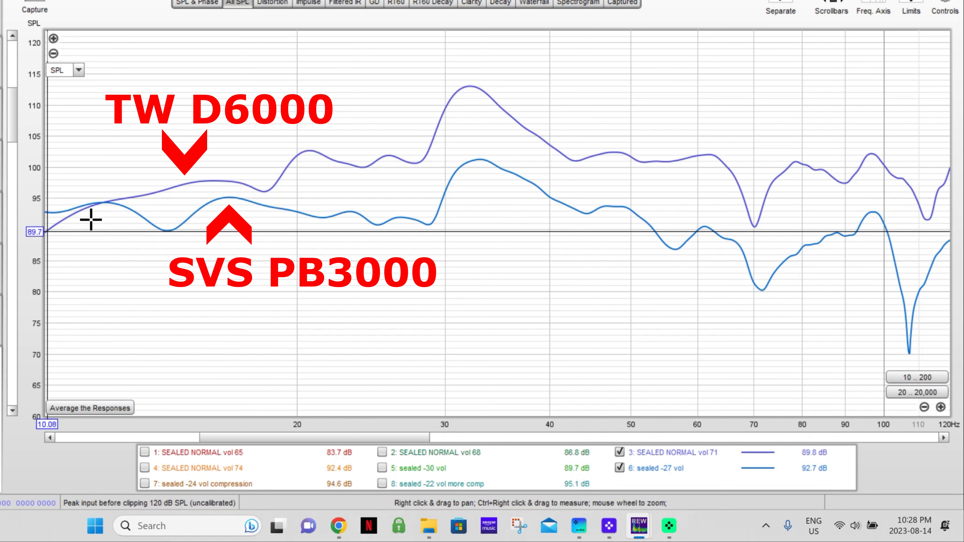
pyautogui.click(47, 230)
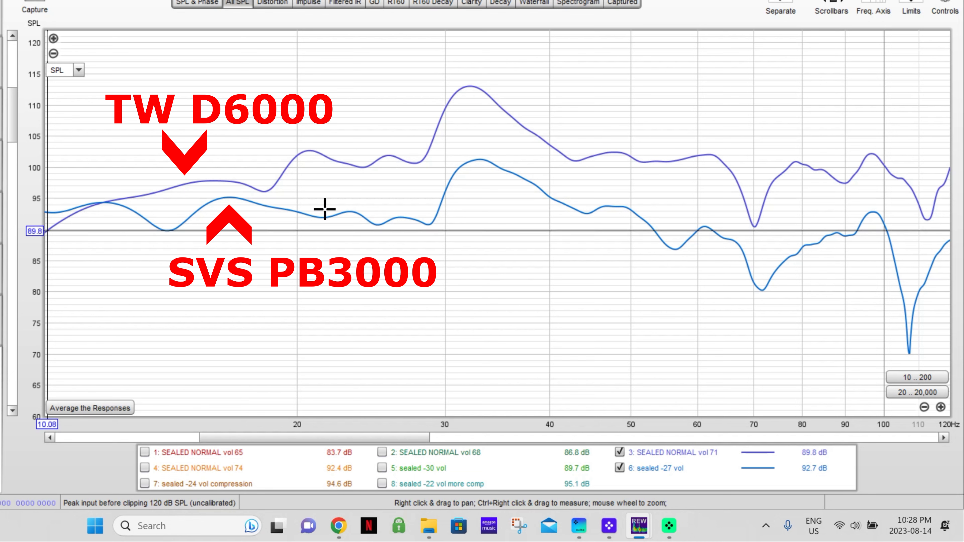
pyautogui.click(108, 202)
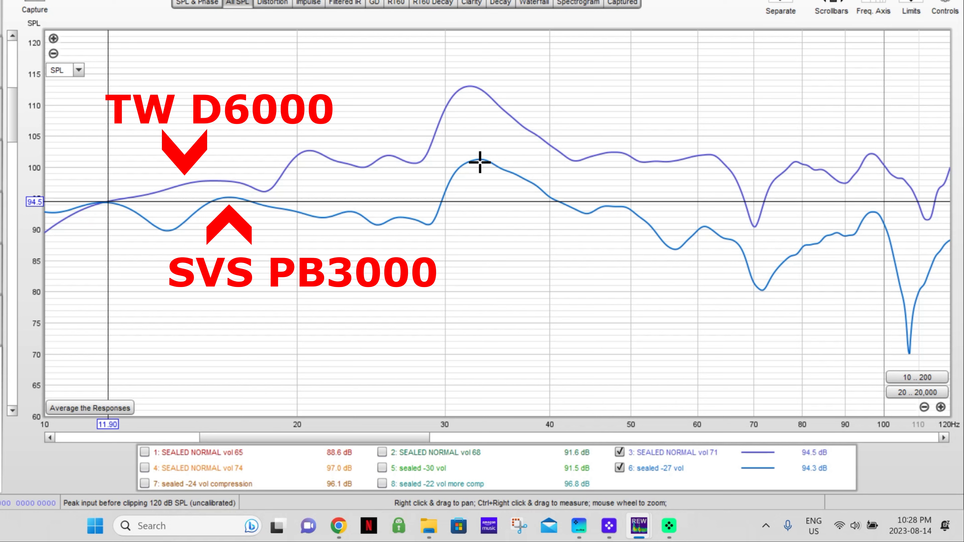
# Read both curves at 20 Hz, then at 15.04 Hz: 97.5 dB versus 92.3 dB.
pyautogui.click(296, 155)
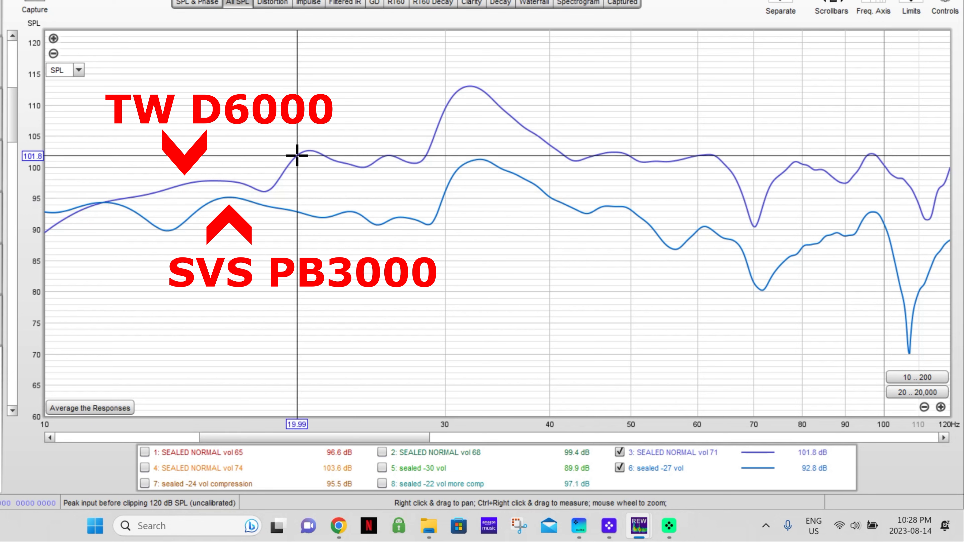
pyautogui.click(296, 212)
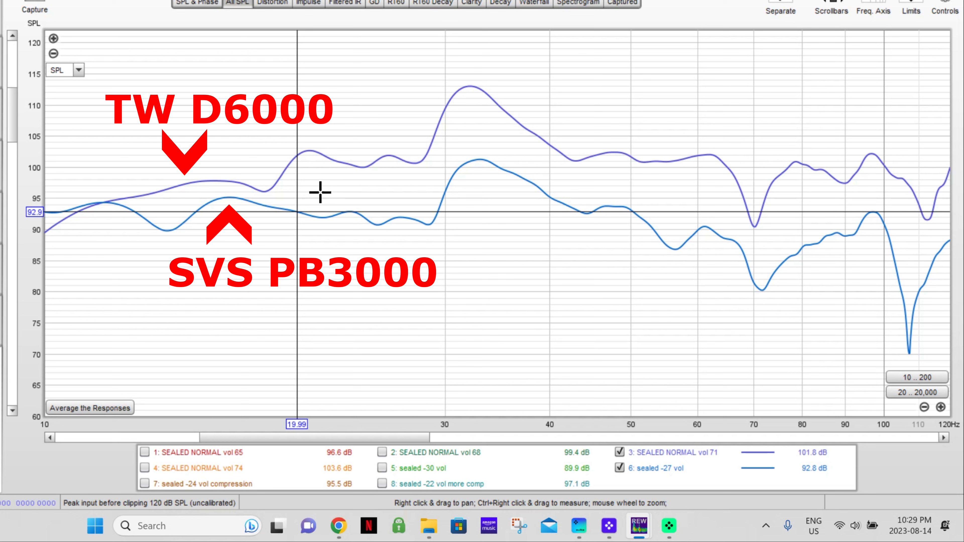
pyautogui.click(196, 182)
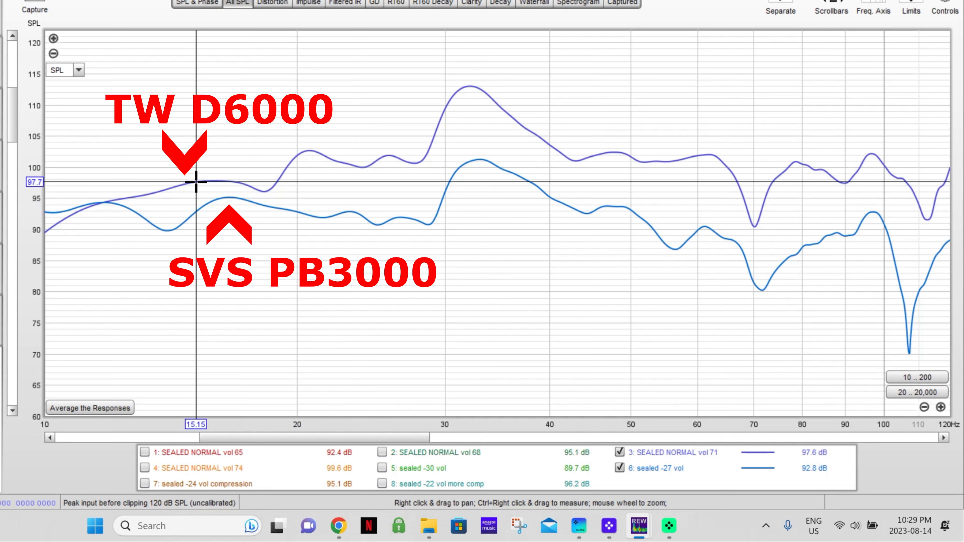
pyautogui.click(193, 182)
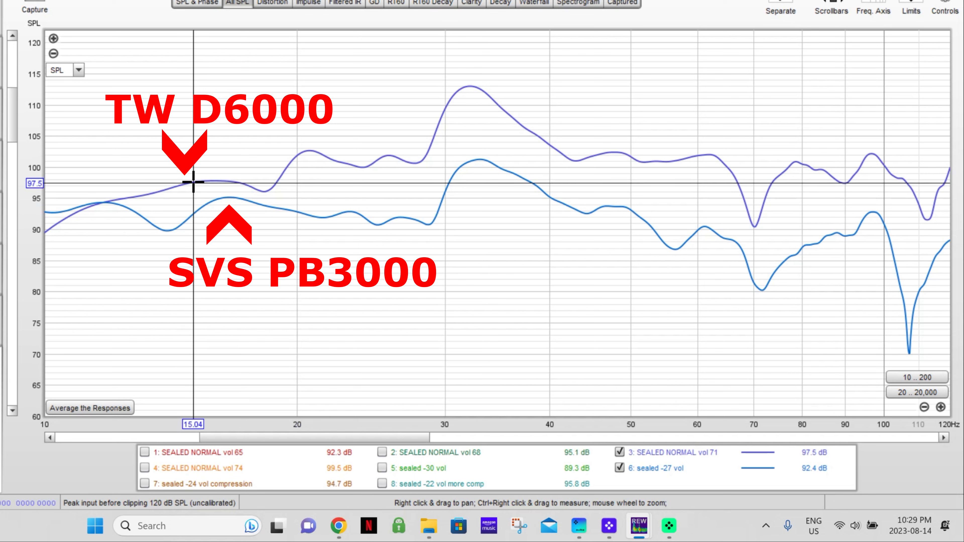
pyautogui.click(193, 215)
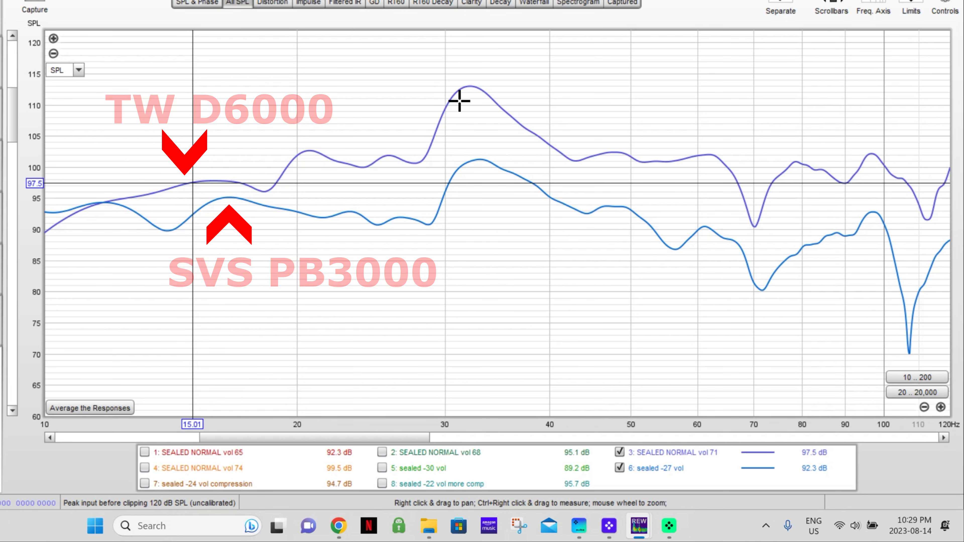
# Read the upper curve's ~113 dB peak and the lower curve's level at 32 Hz.
pyautogui.click(468, 87)
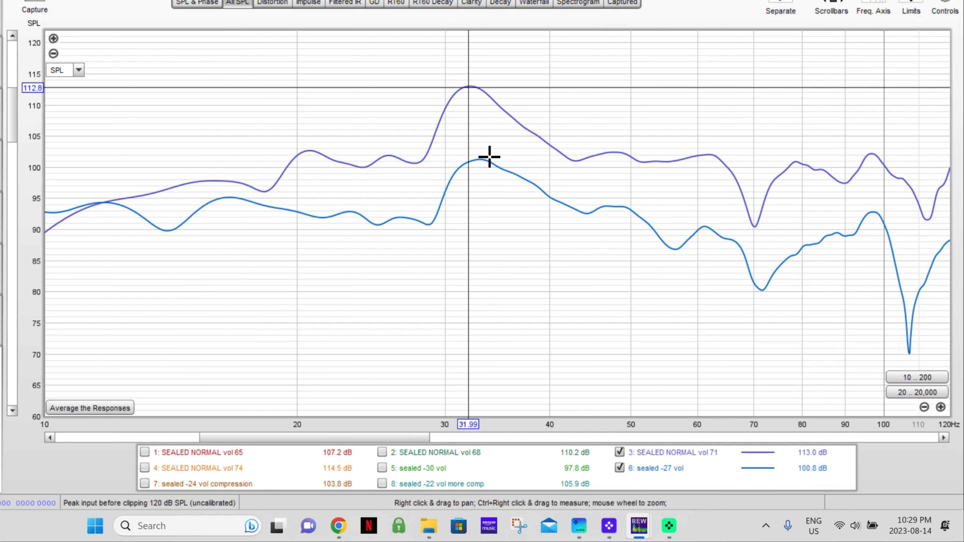
pyautogui.click(469, 86)
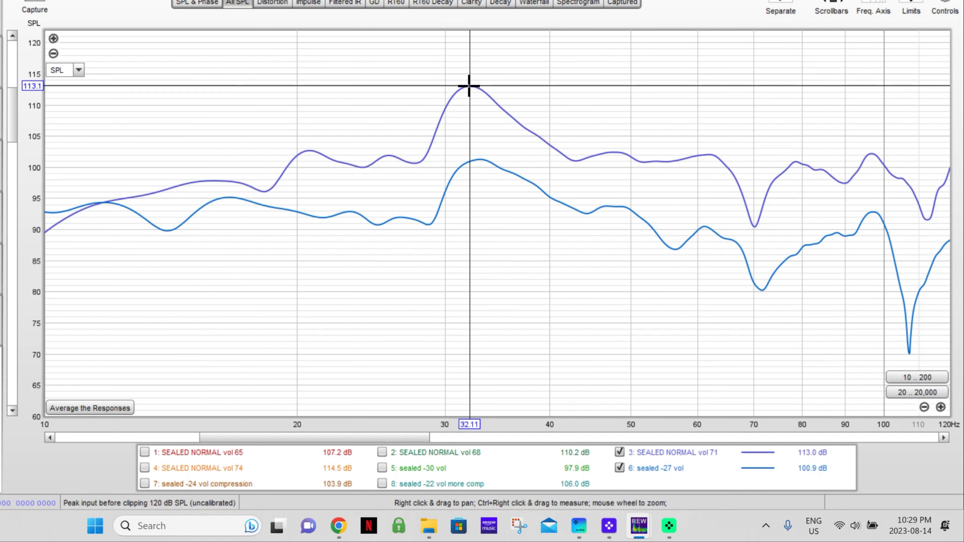
pyautogui.click(469, 161)
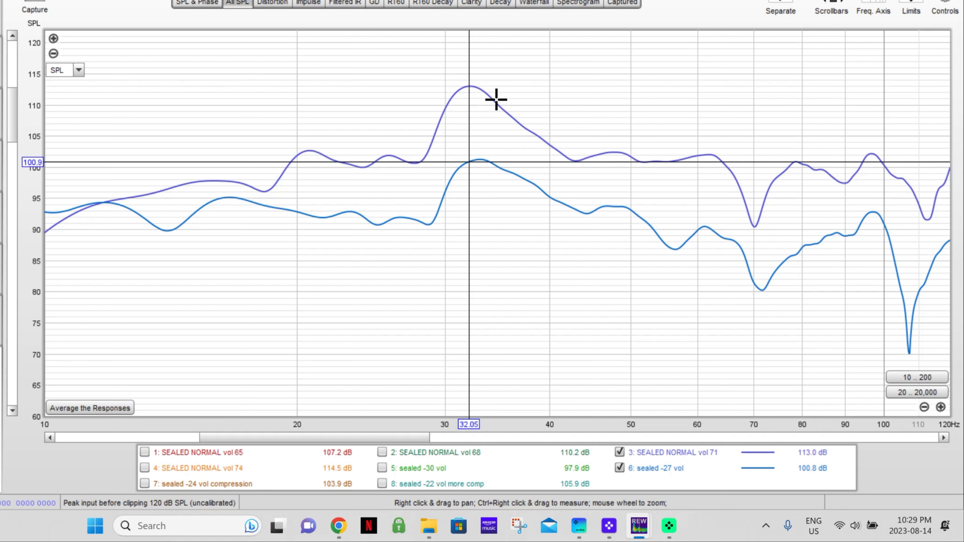
pyautogui.click(469, 87)
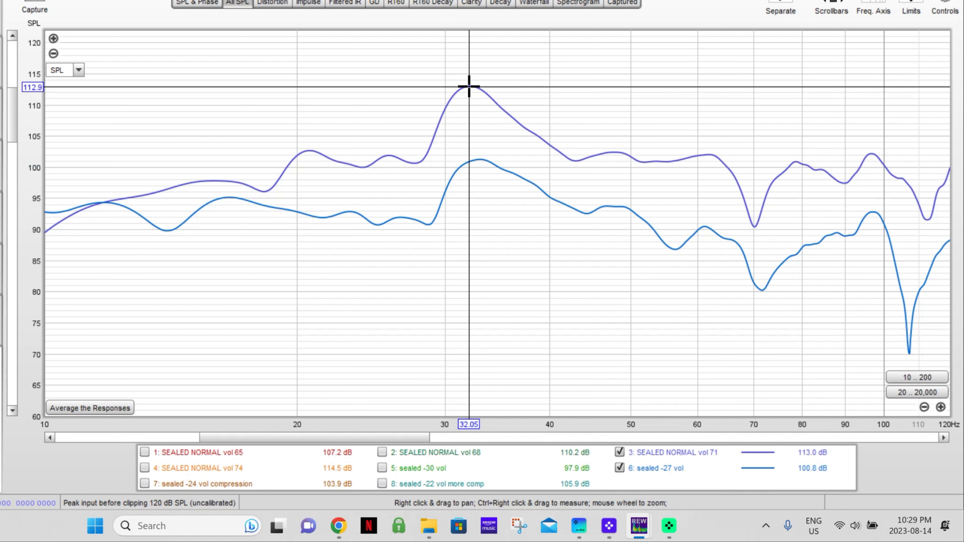
pyautogui.click(470, 87)
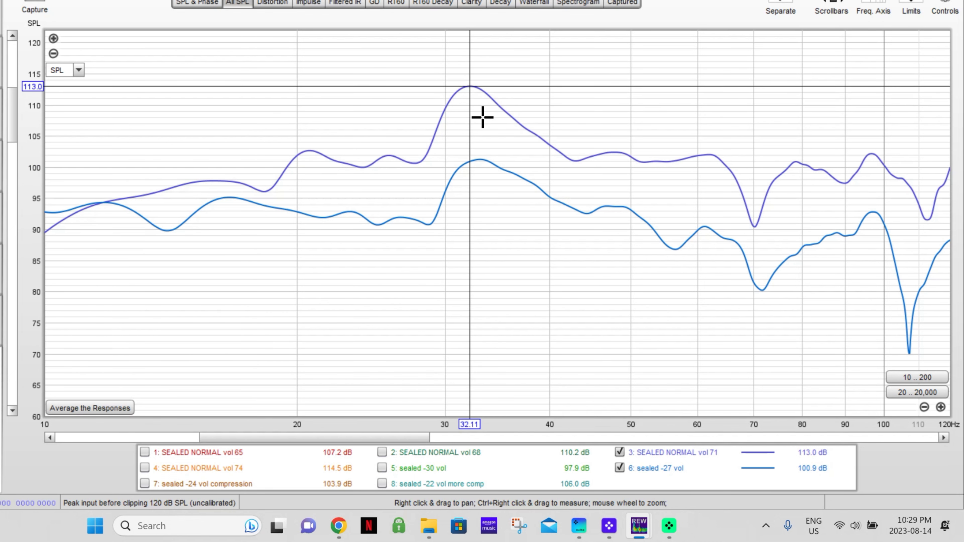
# Read both curves at 60 Hz, then return to the 32 Hz peak: 112.9 vs 101.0 dB.
pyautogui.click(697, 157)
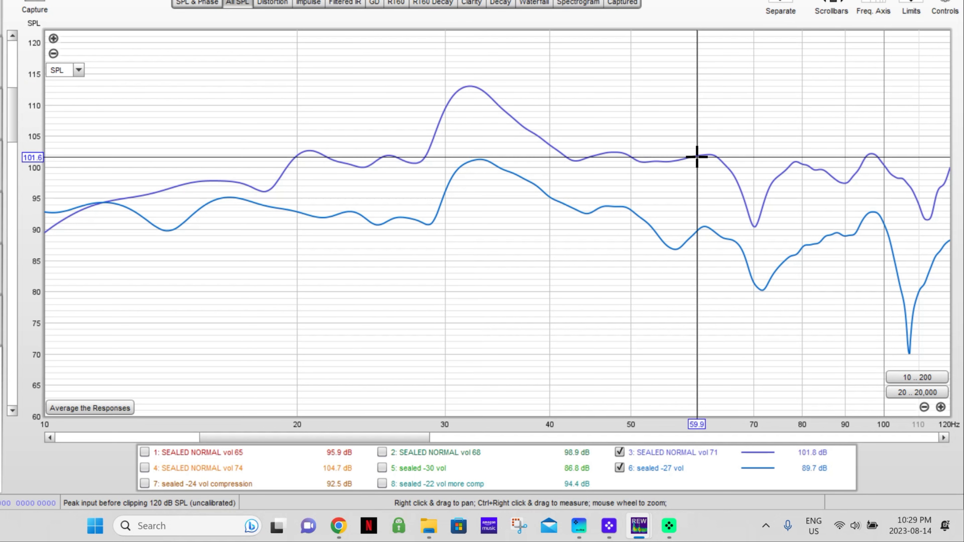
pyautogui.click(697, 155)
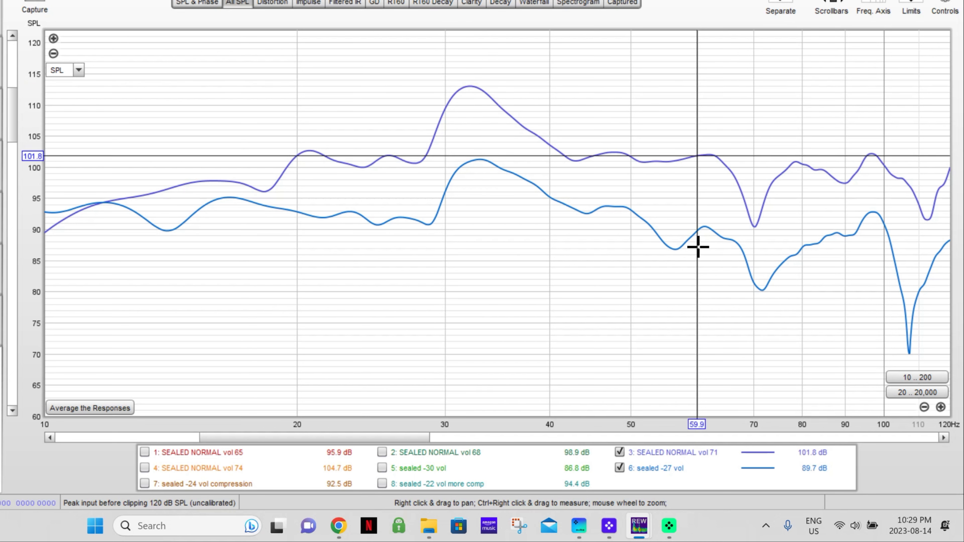
pyautogui.click(697, 229)
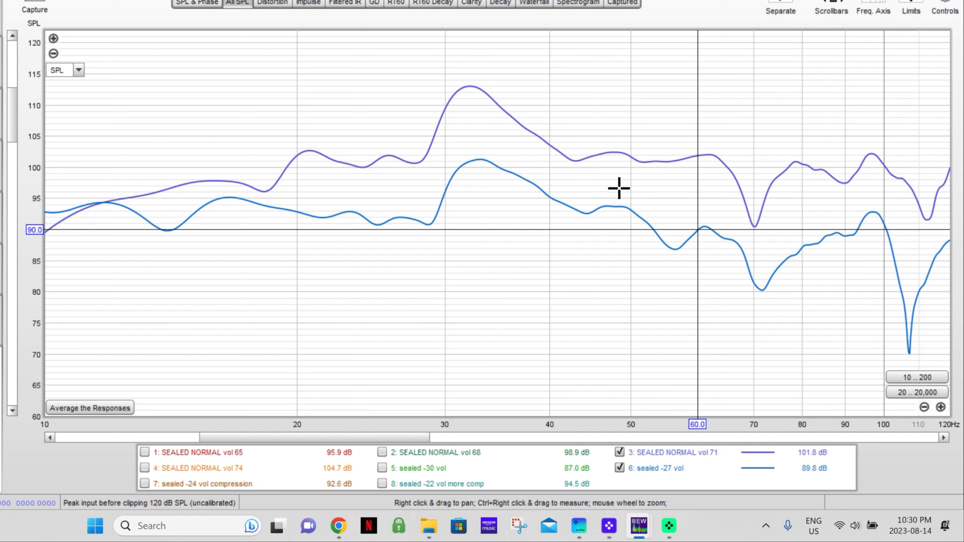
pyautogui.click(475, 99)
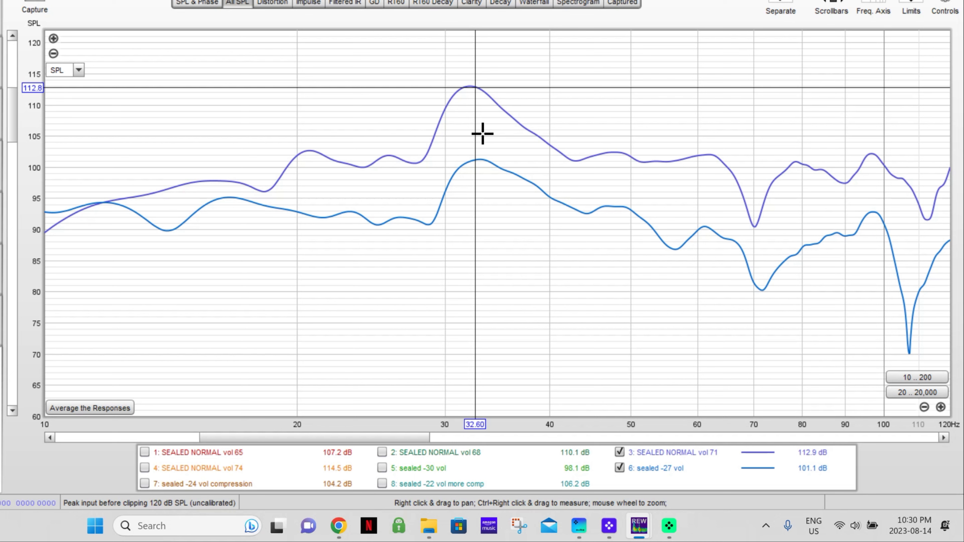
pyautogui.click(469, 84)
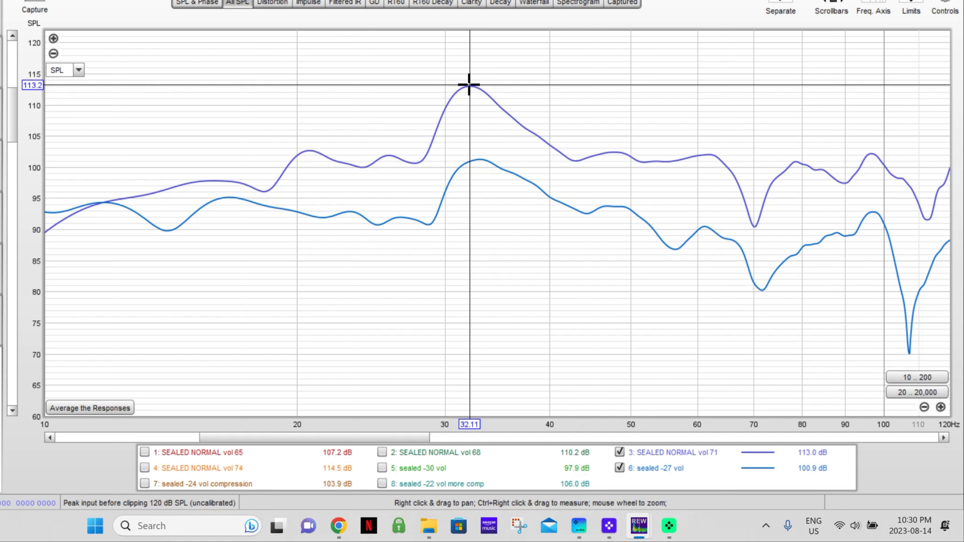
pyautogui.click(470, 86)
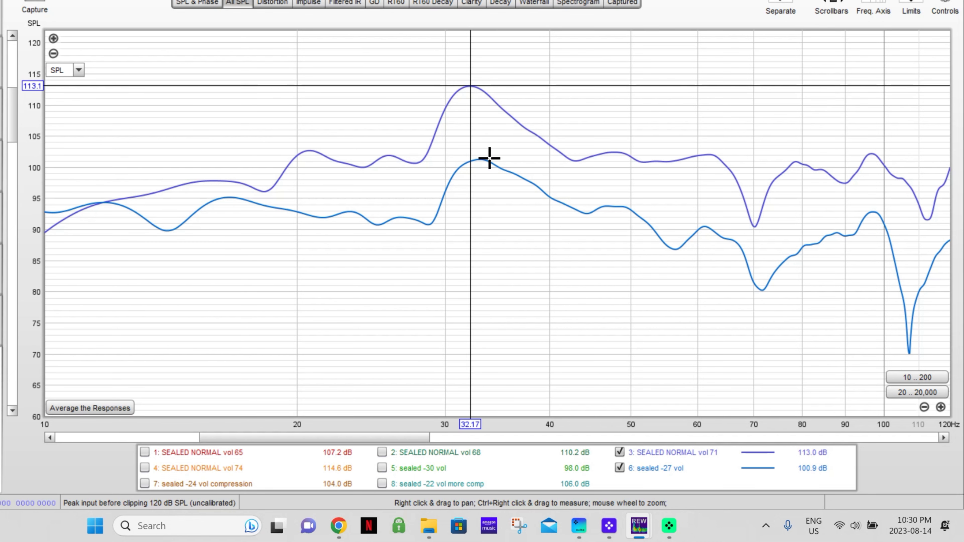
pyautogui.click(472, 160)
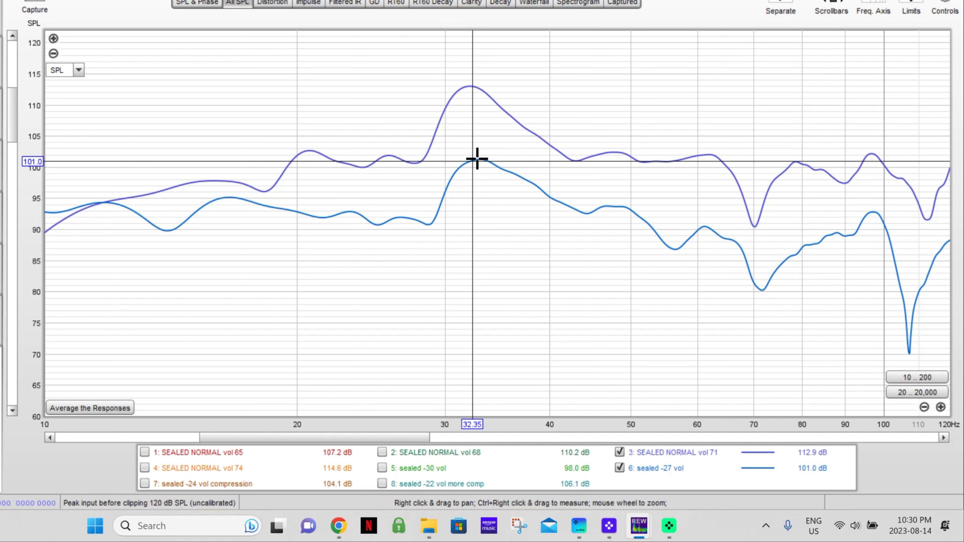
# Fine-tune the cursor on the purple peak to 31.81 Hz, reading 112.9 versus 100.6 dB.
pyautogui.moveTo(477, 158); pyautogui.dragTo(475, 159)
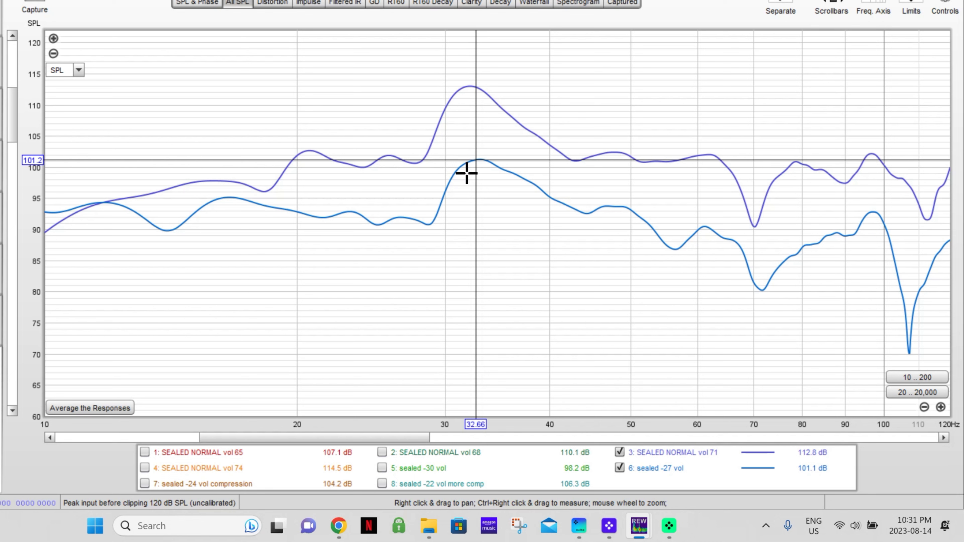
pyautogui.click(476, 87)
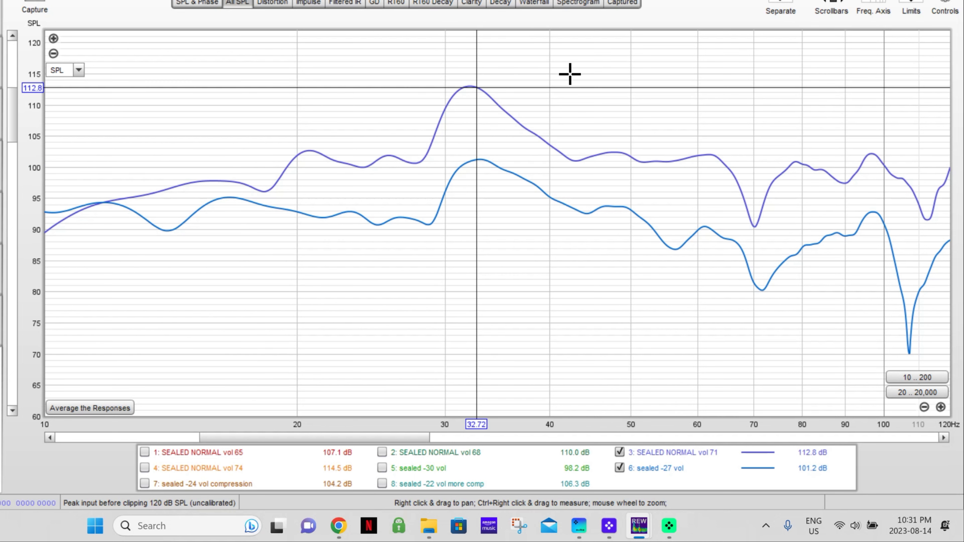
pyautogui.click(467, 87)
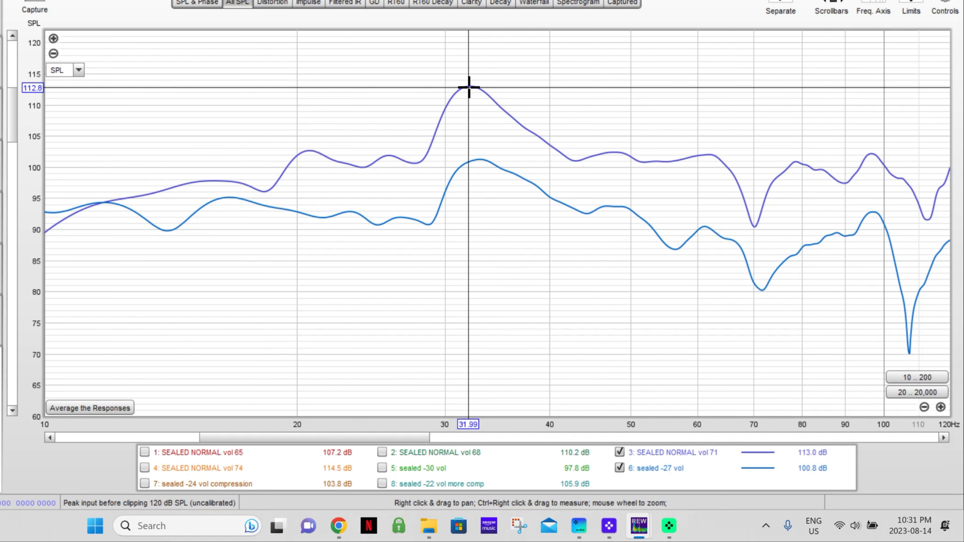
pyautogui.click(467, 87)
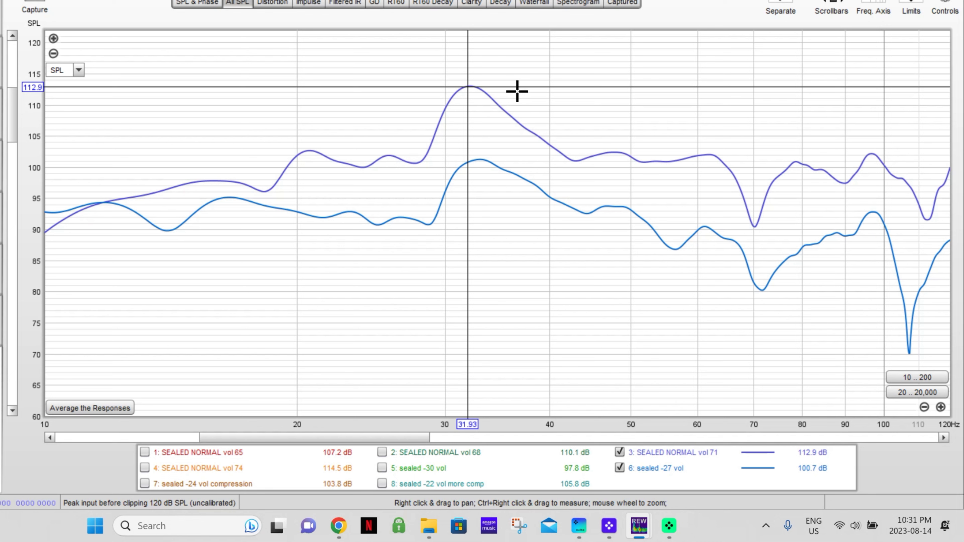
pyautogui.click(469, 86)
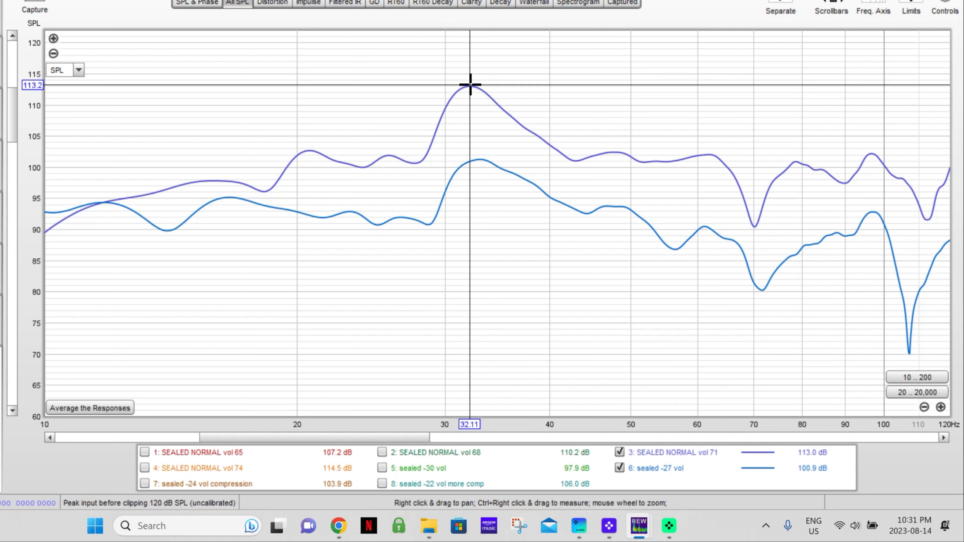
pyautogui.click(470, 83)
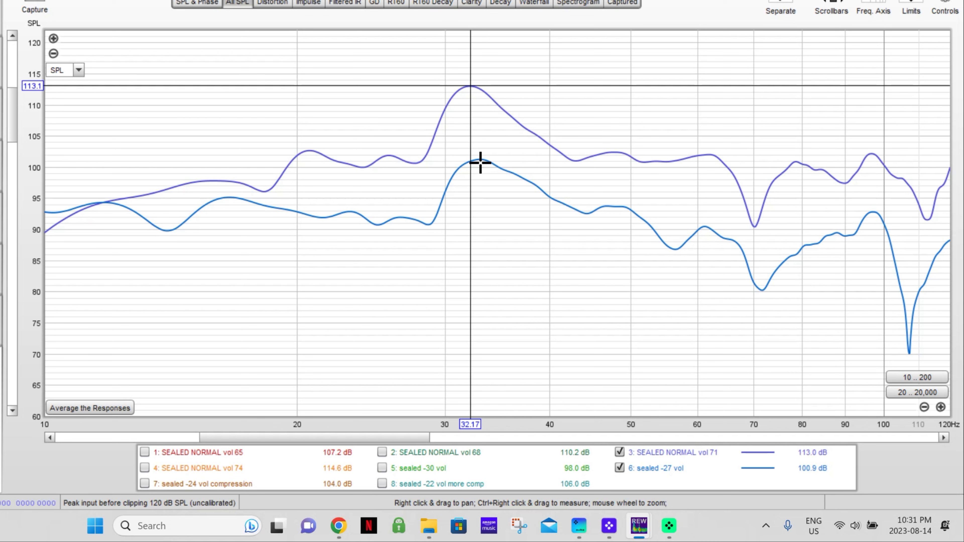
pyautogui.click(466, 86)
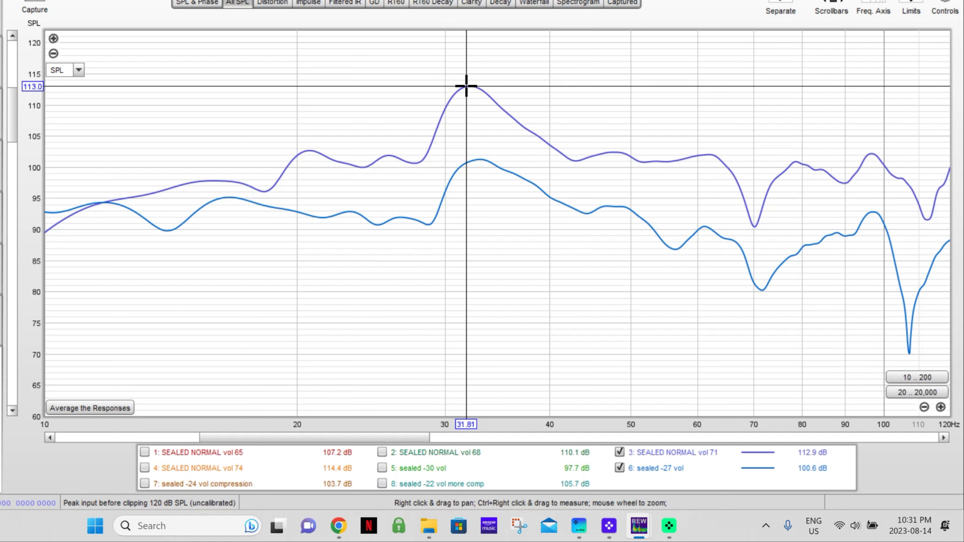
pyautogui.click(472, 86)
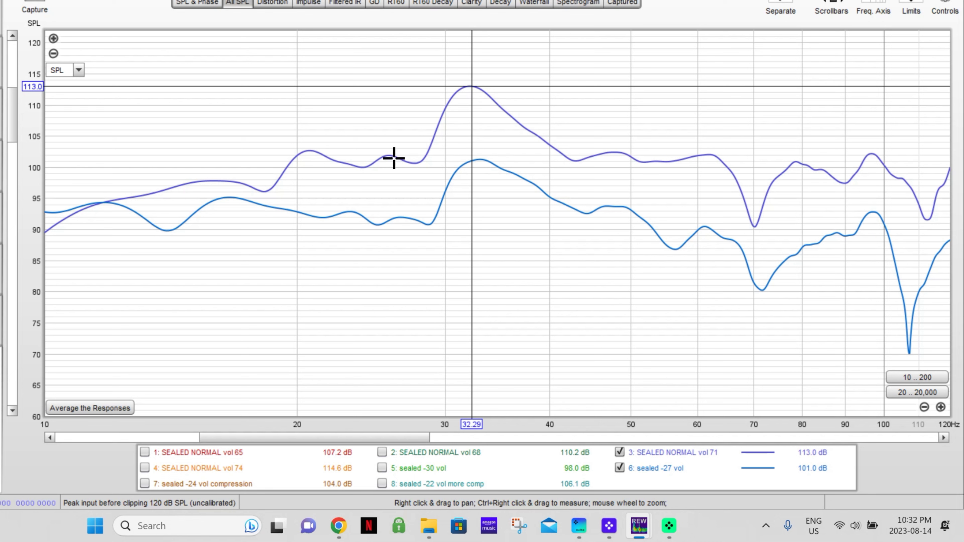
pyautogui.click(466, 86)
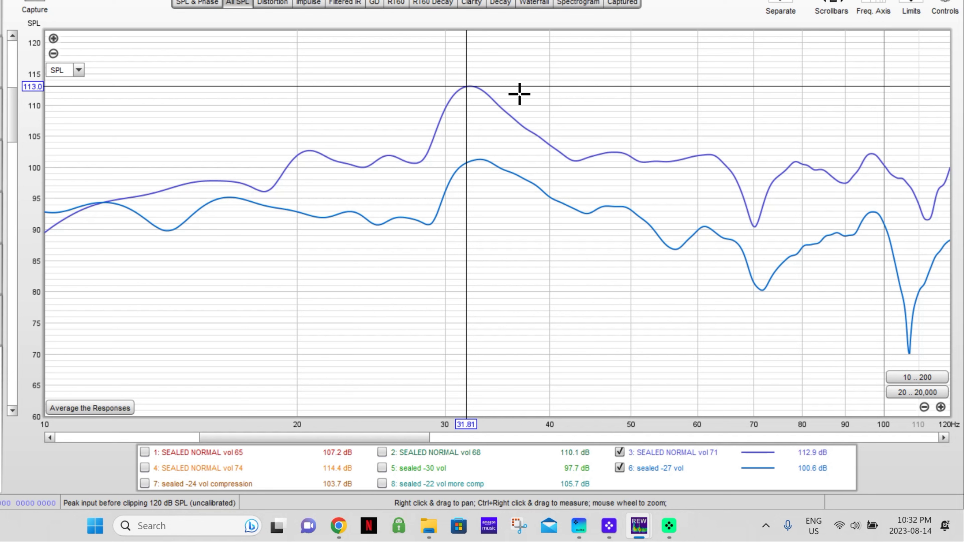